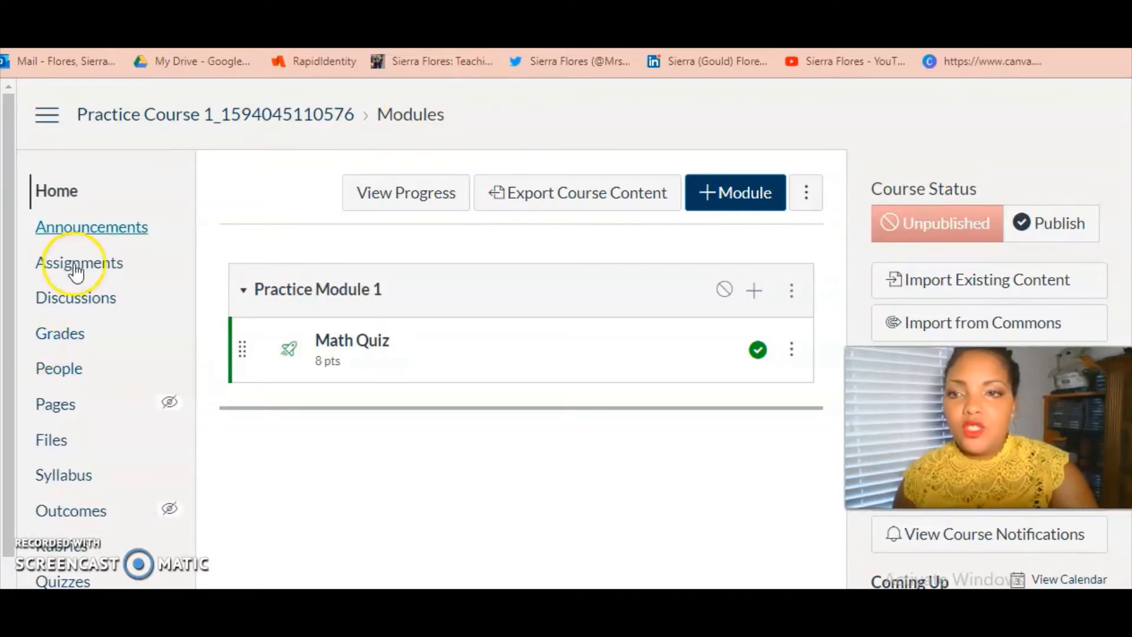
# Create a new quiz in the practice course using the Classic Quizzes engine
pyautogui.scroll(-3, 222, 480)
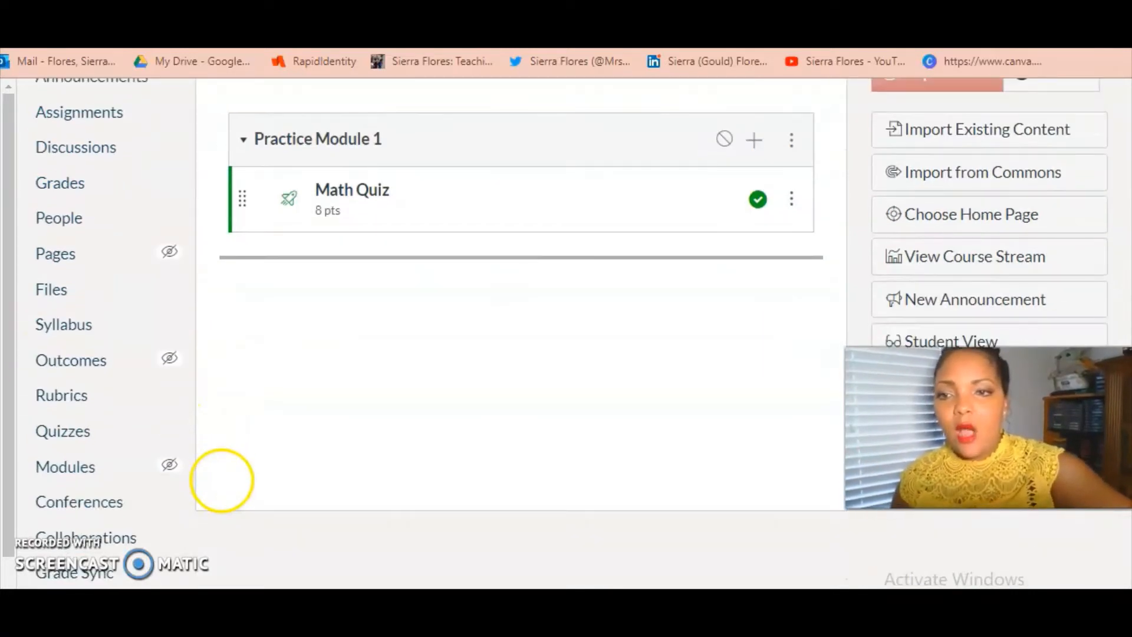
pyautogui.click(57, 596)
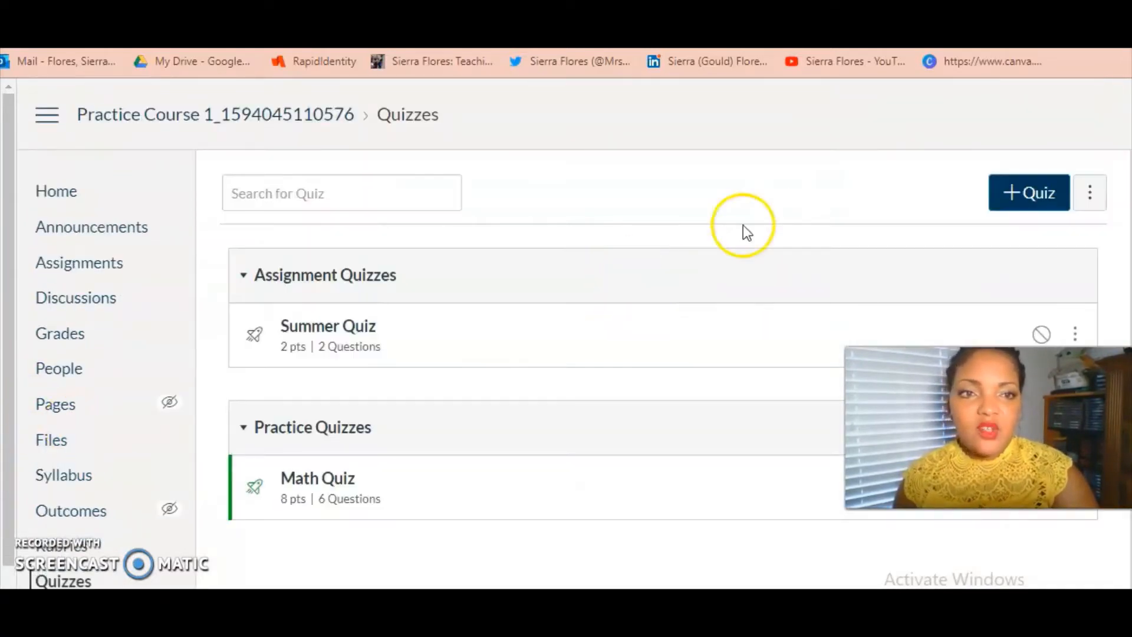
pyautogui.click(1009, 199)
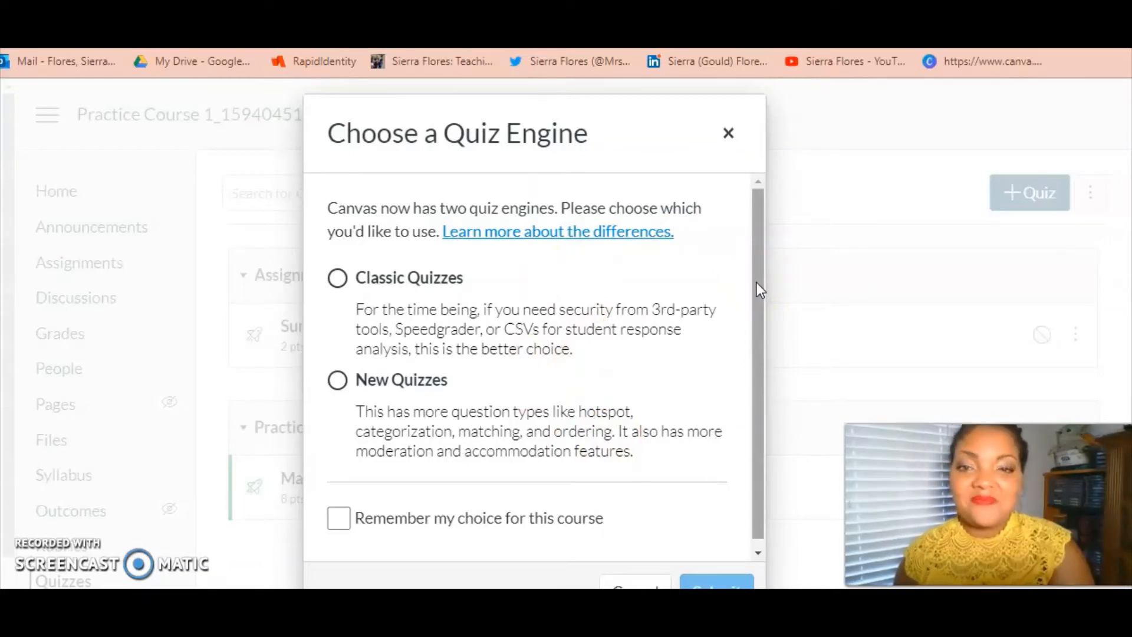
pyautogui.click(341, 280)
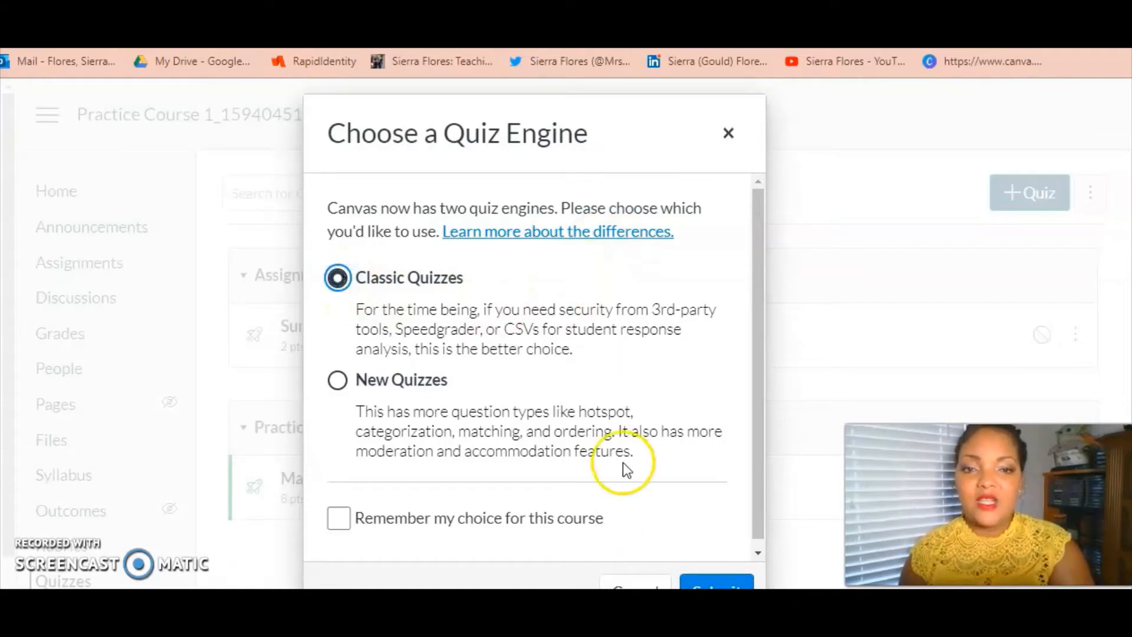
pyautogui.click(718, 583)
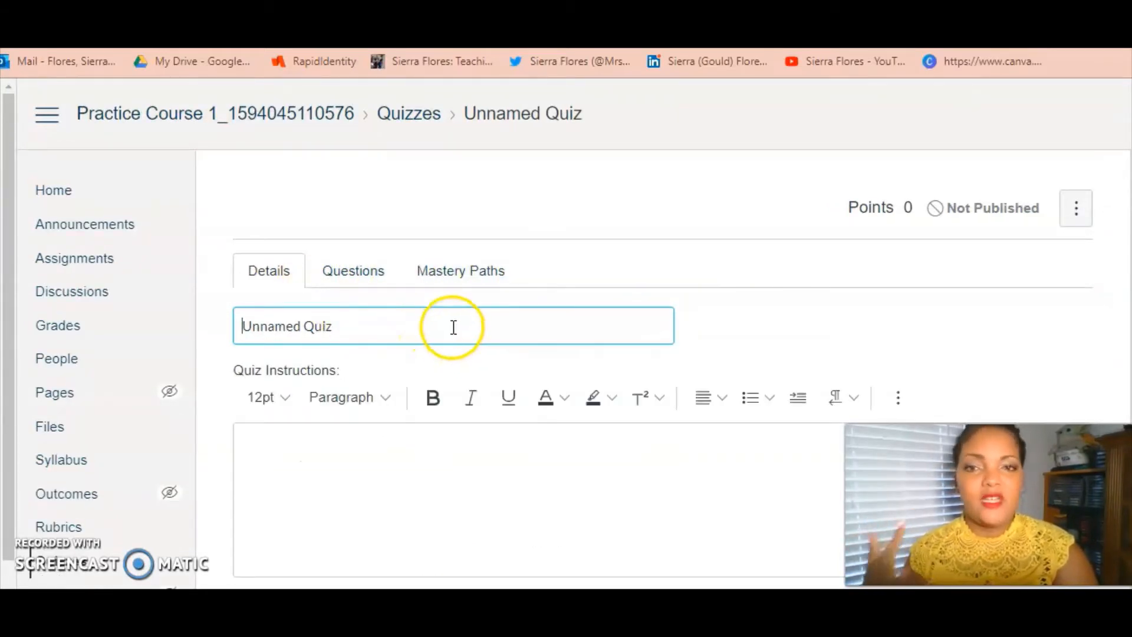
# Title the quiz "Mixed Math Review"
pyautogui.doubleClick(454, 327)
pyautogui.press('BackSpace')
pyautogui.press('BackSpace')
pyautogui.press('BackSpace')
pyautogui.press('BackSpace')
pyautogui.press('BackSpace')
pyautogui.press('BackSpace')
pyautogui.press('BackSpace')
pyautogui.press('BackSpace')
pyautogui.press('BackSpace')
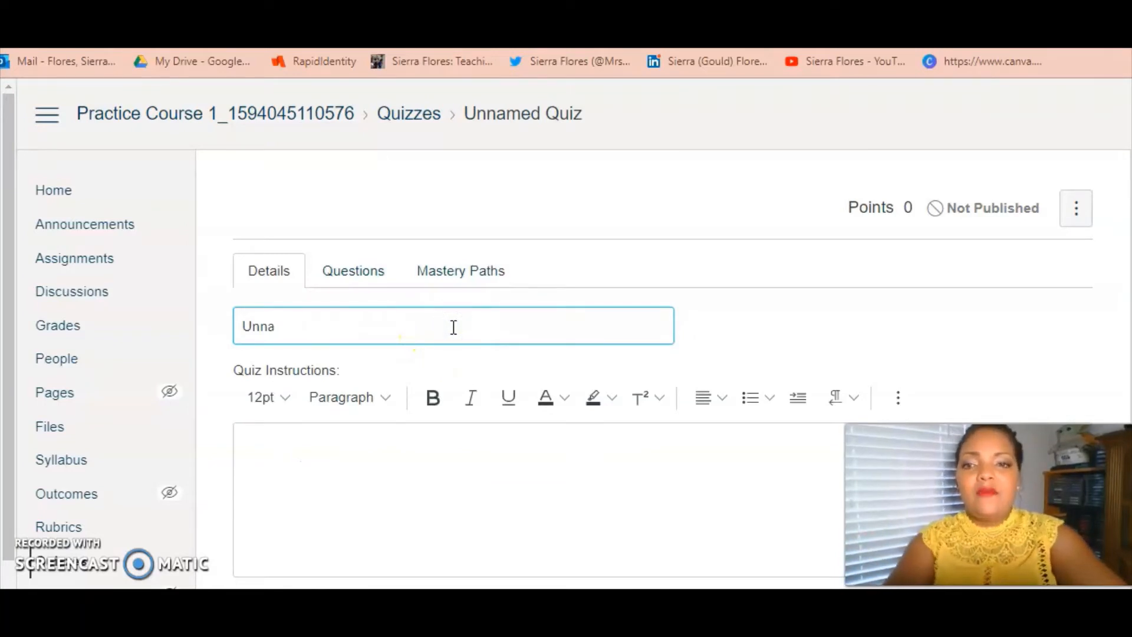
pyautogui.write('Mixe')
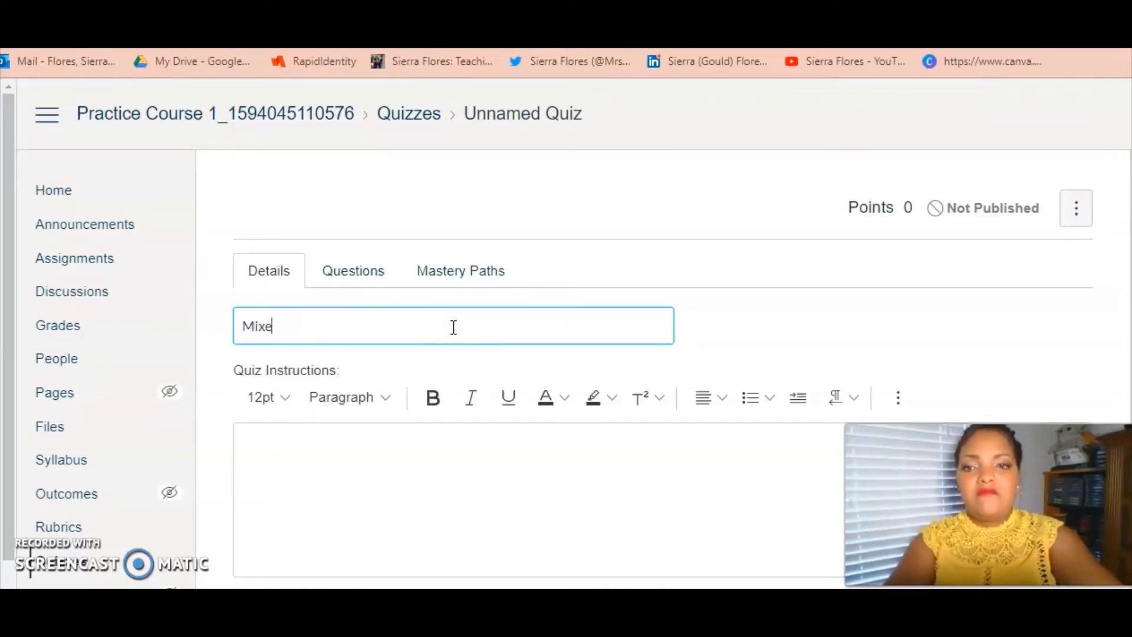
pyautogui.write('d Math Review')
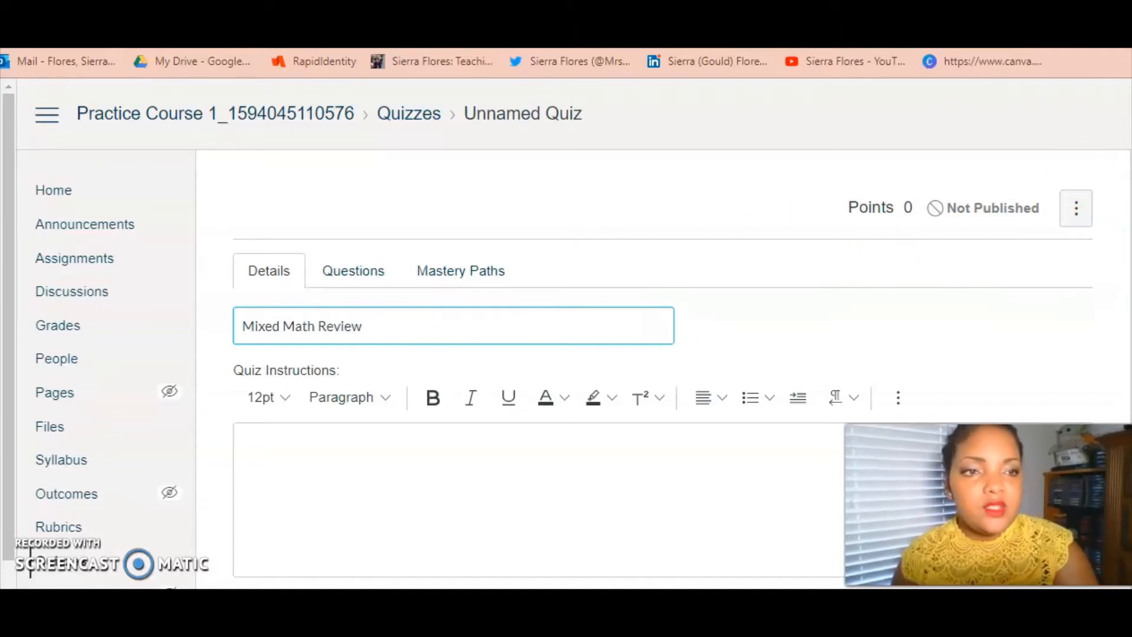
# Enter quiz instructions reading "Directions:" followed by the placeholder text "slfjsjflaksdjfoaeiwjaglsjdglsjg;woiejf;lajsd;klfj"
pyautogui.scroll(-1, 649, 354)
pyautogui.scroll(-3, 725, 207)
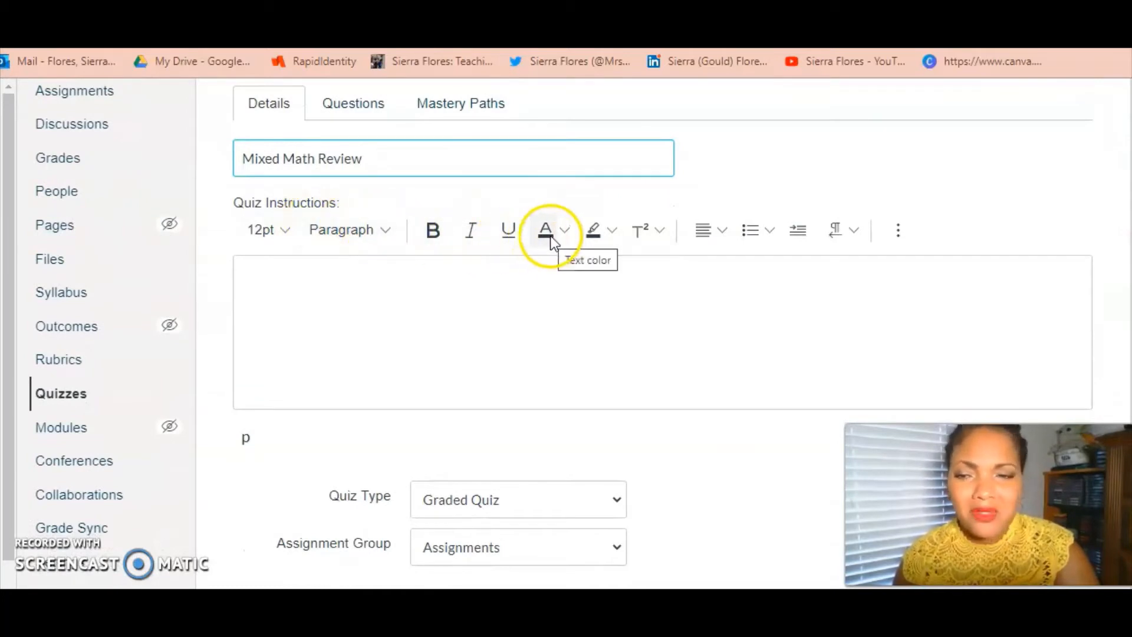
pyautogui.click(897, 232)
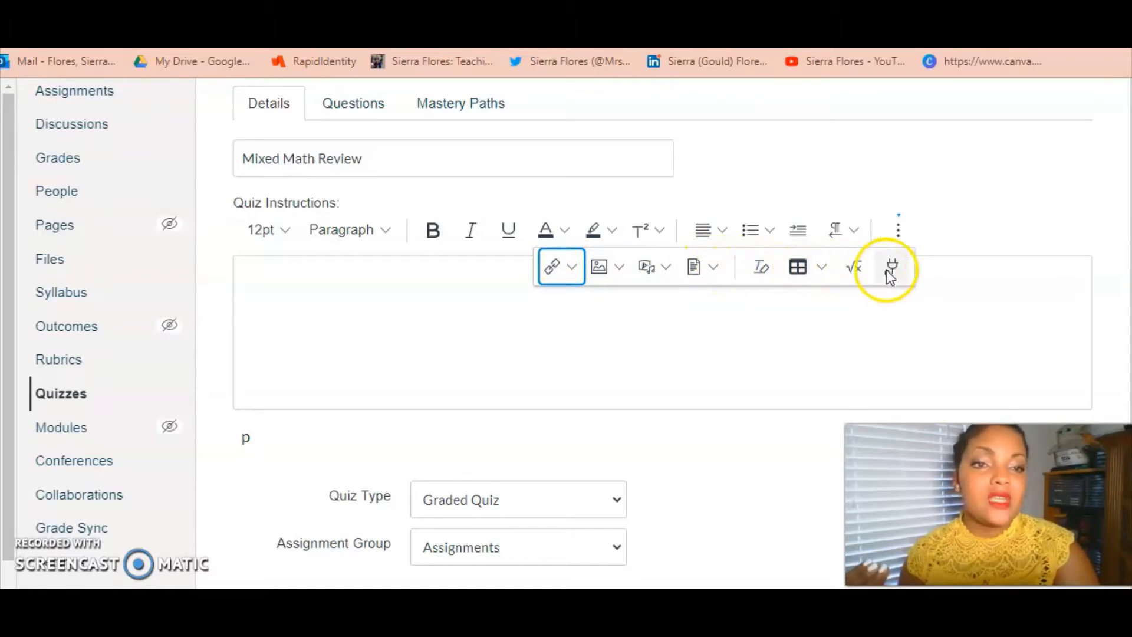
pyautogui.click(856, 320)
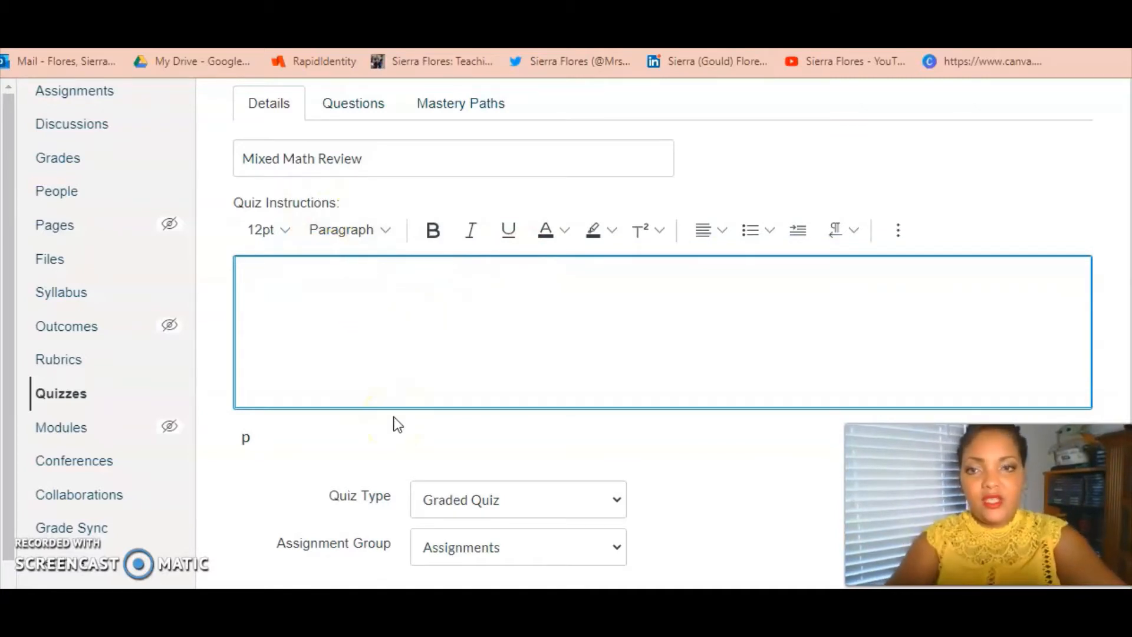
pyautogui.write('Diere')
pyautogui.press('BackSpace')
pyautogui.press('BackSpace')
pyautogui.press('BackSpace')
pyautogui.press('BackSpace')
pyautogui.write('Di')
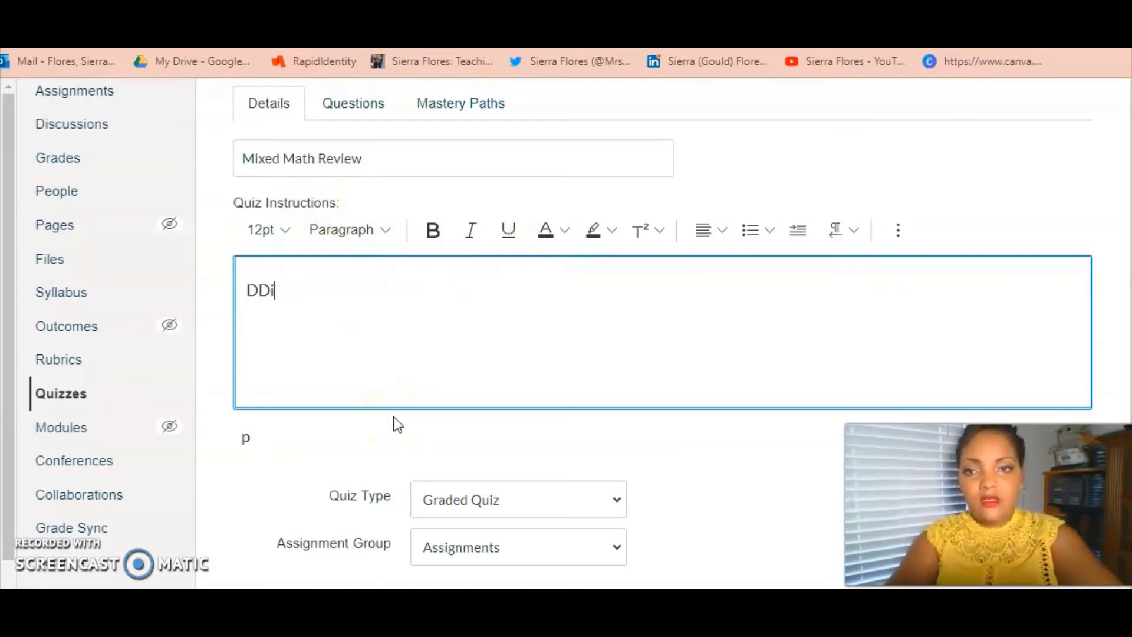
pyautogui.press('BackSpace')
pyautogui.press('BackSpace')
pyautogui.press('BackSpace')
pyautogui.write('Directions')
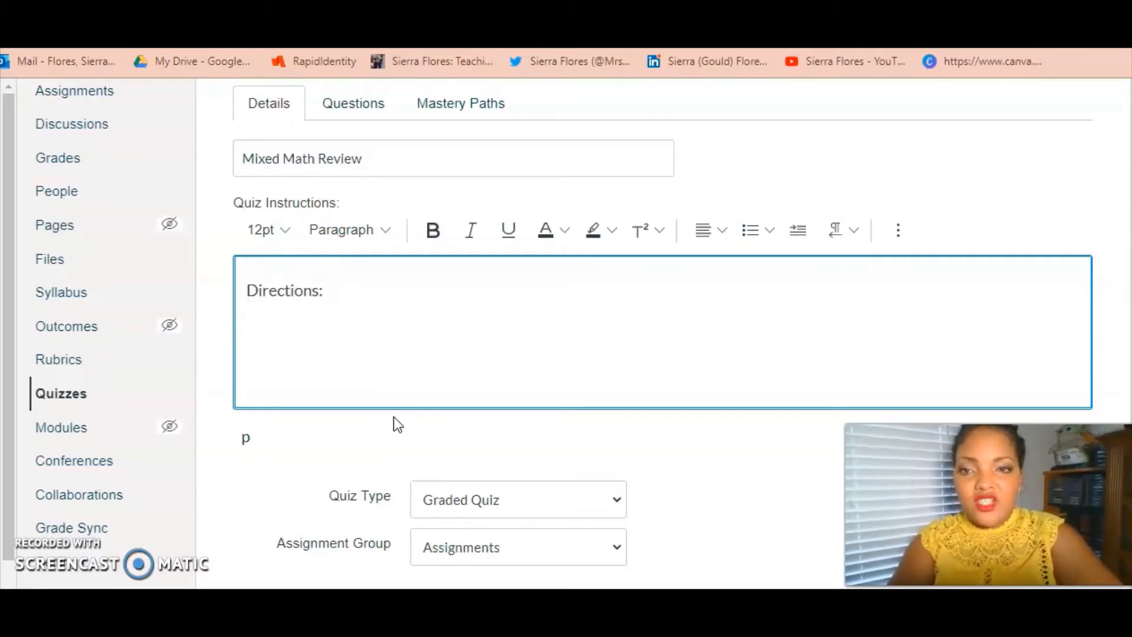
pyautogui.write(': slfjsjflaksdjfoaeiwj')
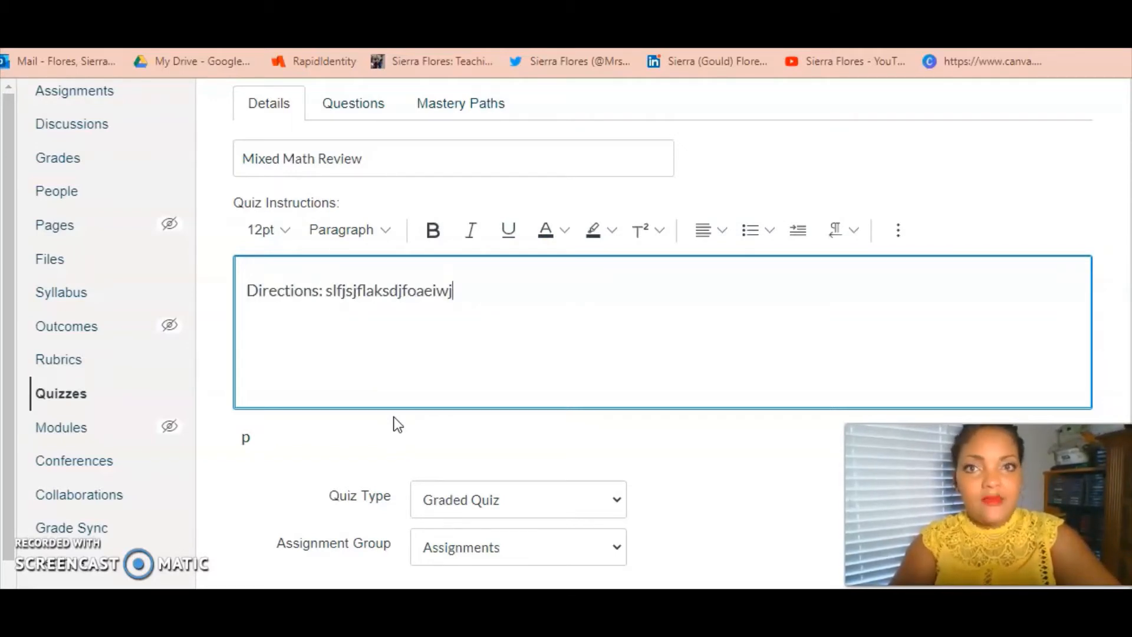
pyautogui.write('aglsjdglsjg;woiejf;lajsd;klfj')
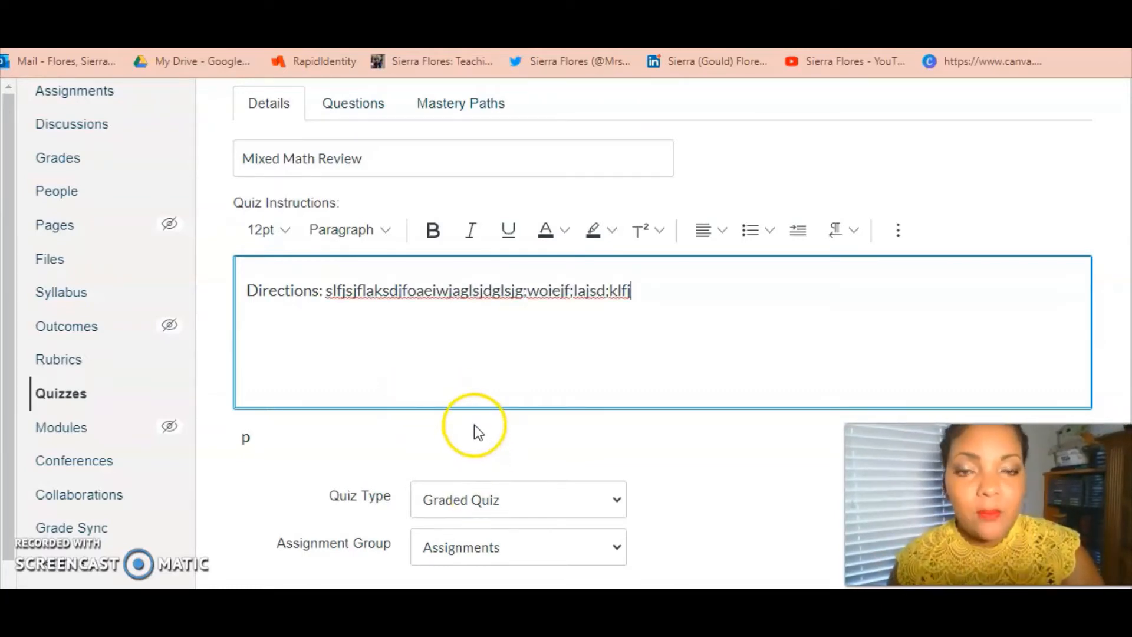
# Record an audio clip of about 9 seconds, preview it, and insert it after the directions text in the quiz instructions
pyautogui.click(899, 233)
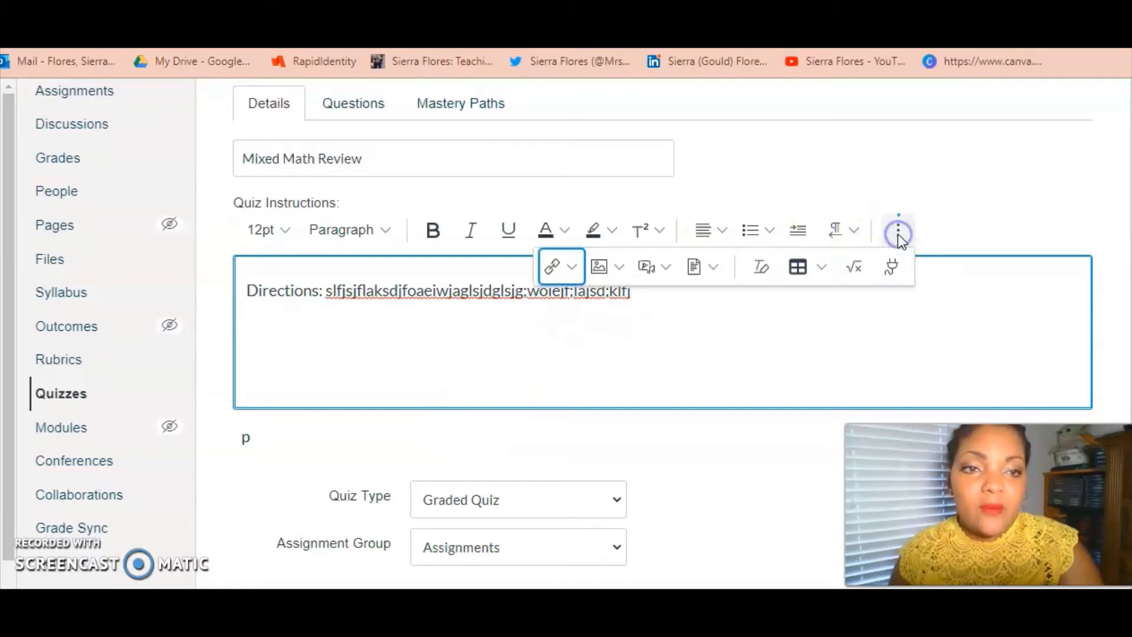
pyautogui.click(659, 270)
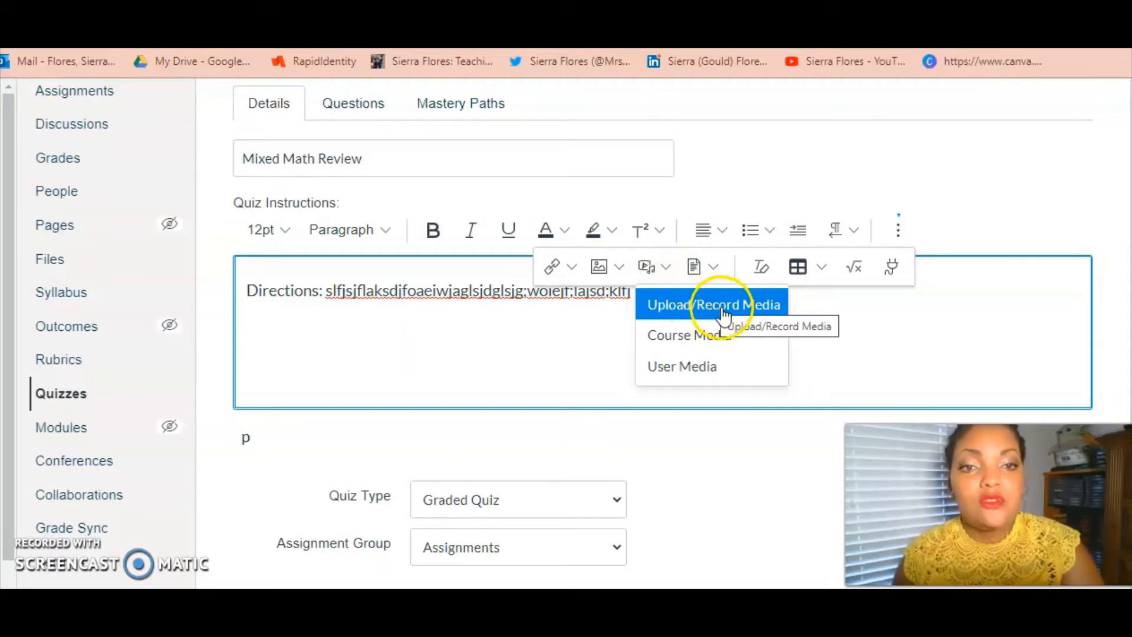
pyautogui.click(729, 311)
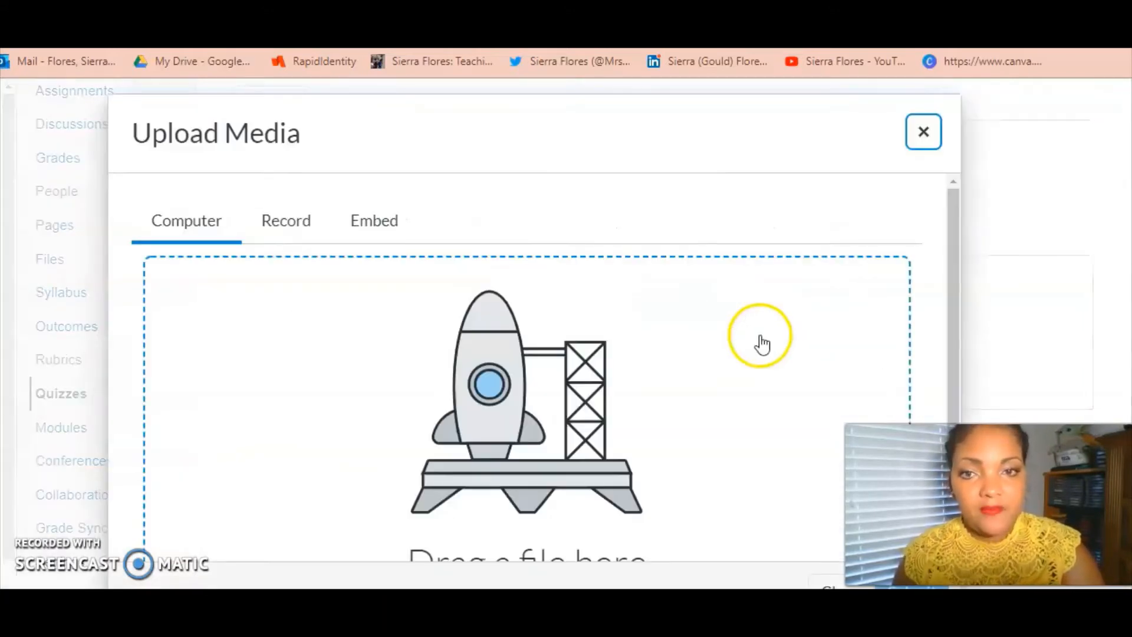
pyautogui.click(289, 223)
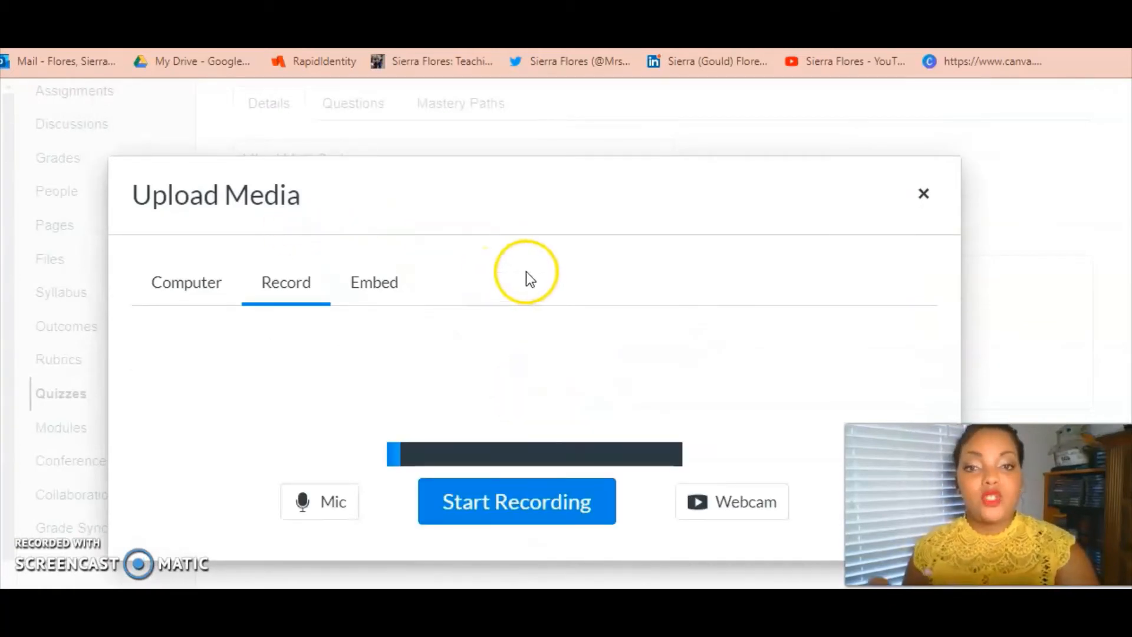
pyautogui.click(480, 503)
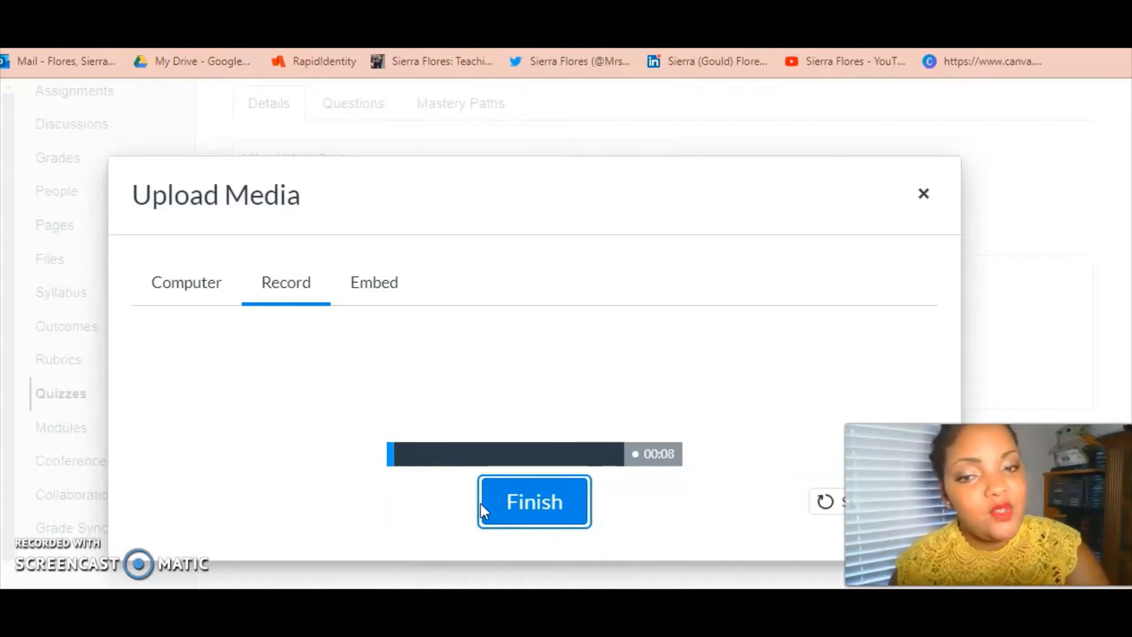
pyautogui.click(494, 508)
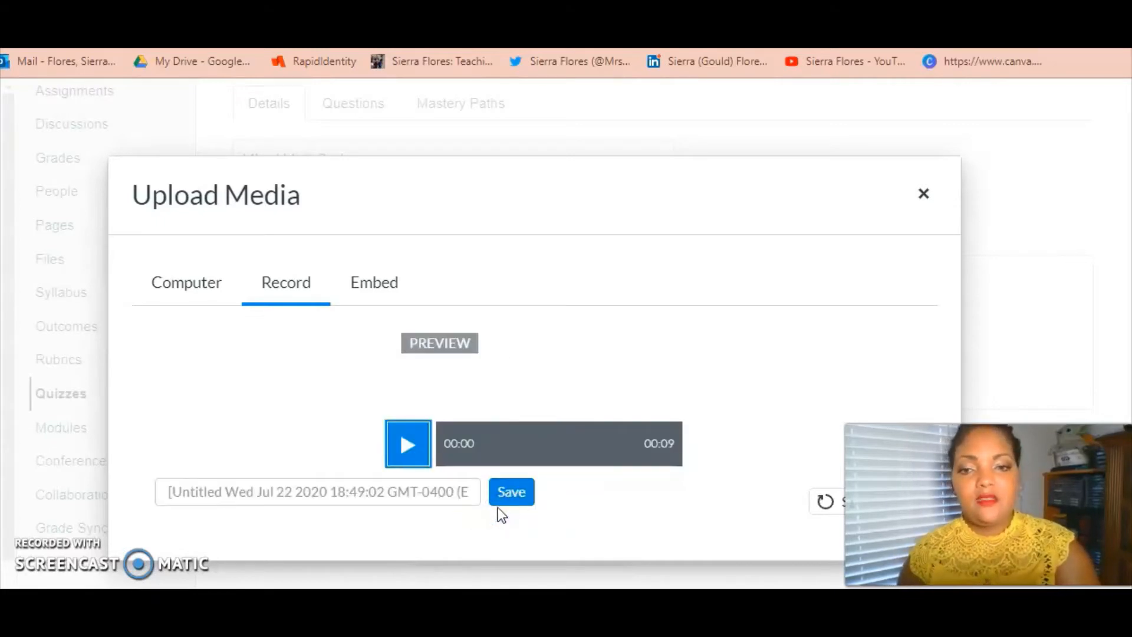
pyautogui.click(401, 443)
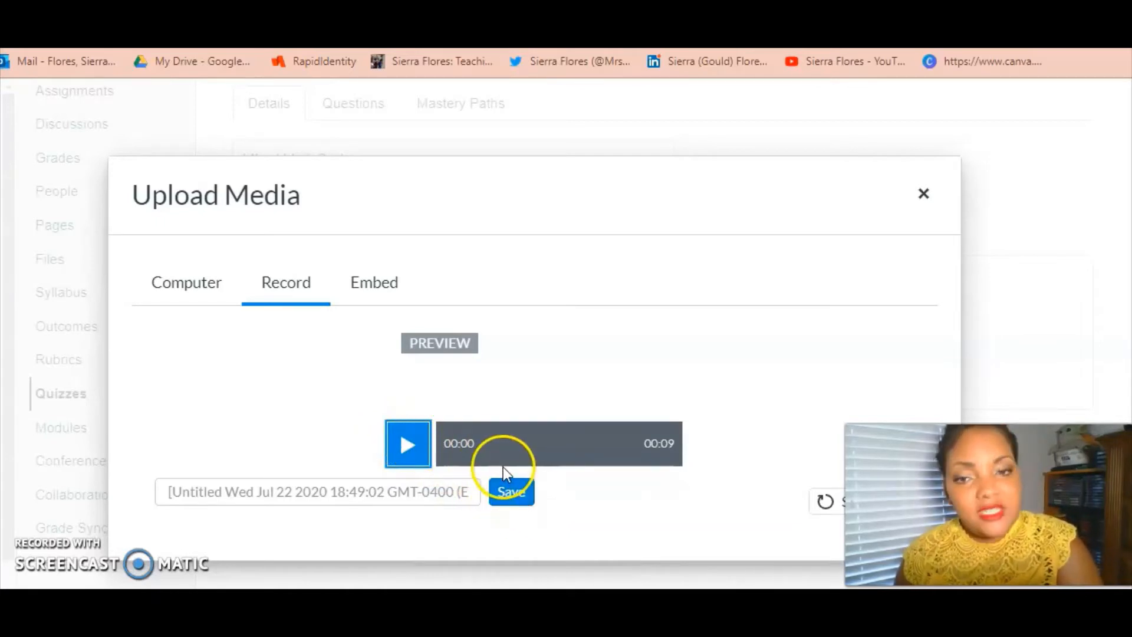
pyautogui.click(509, 491)
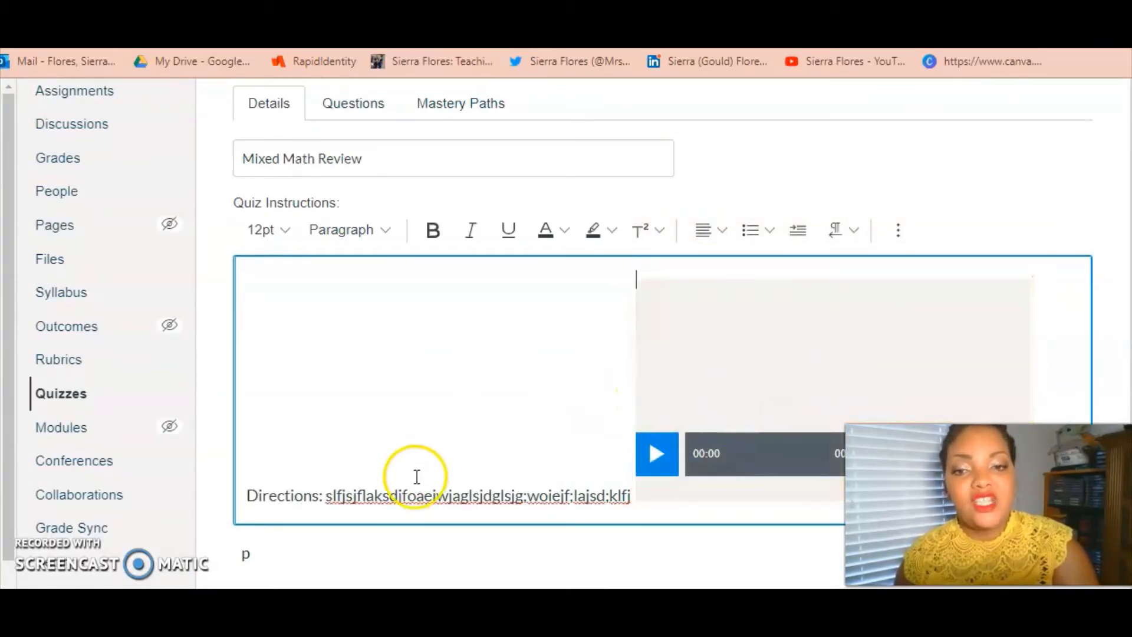
# Dismiss the floating reading-support toolbar covering the quiz editor
pyautogui.click(413, 497)
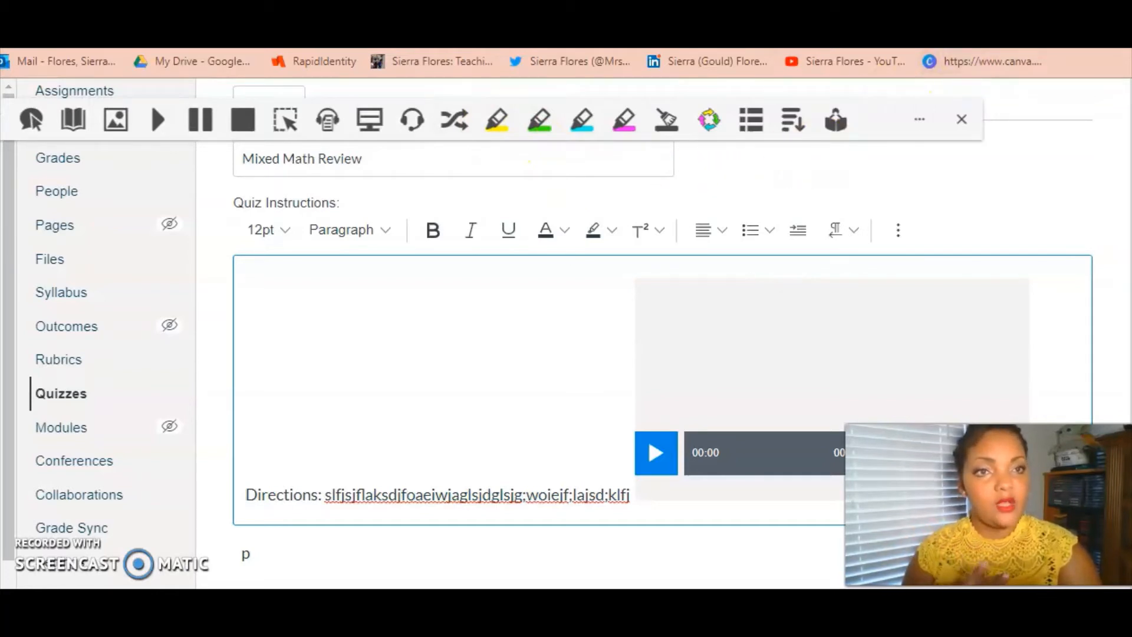
pyautogui.click(962, 119)
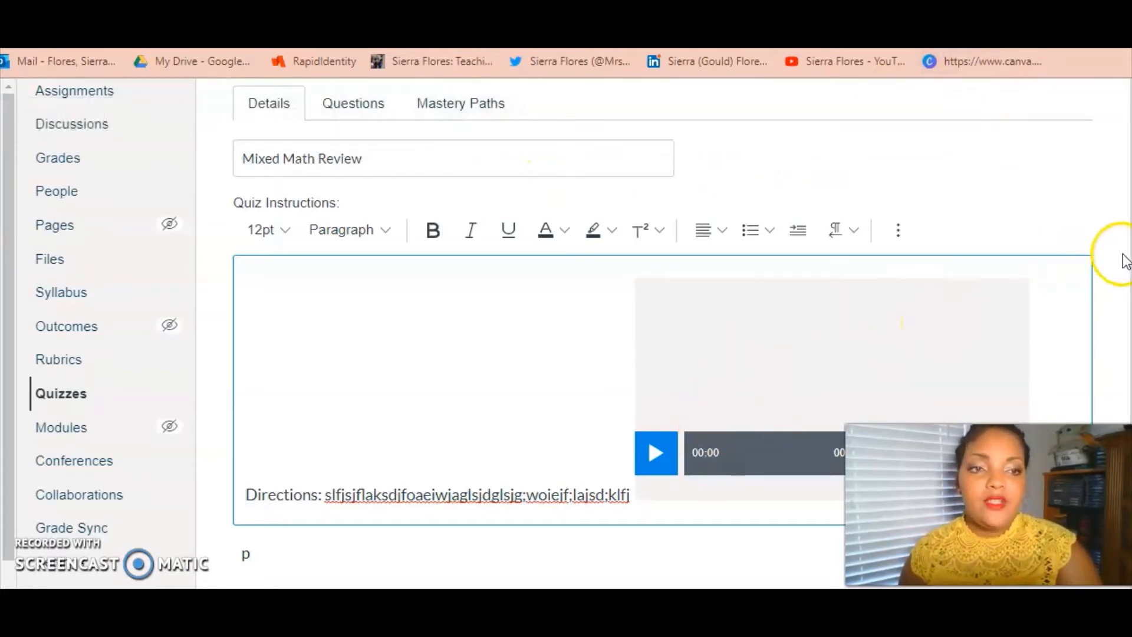
# Set the quiz type to Practice Quiz
pyautogui.scroll(-5, 1120, 254)
pyautogui.scroll(-2, 560, 333)
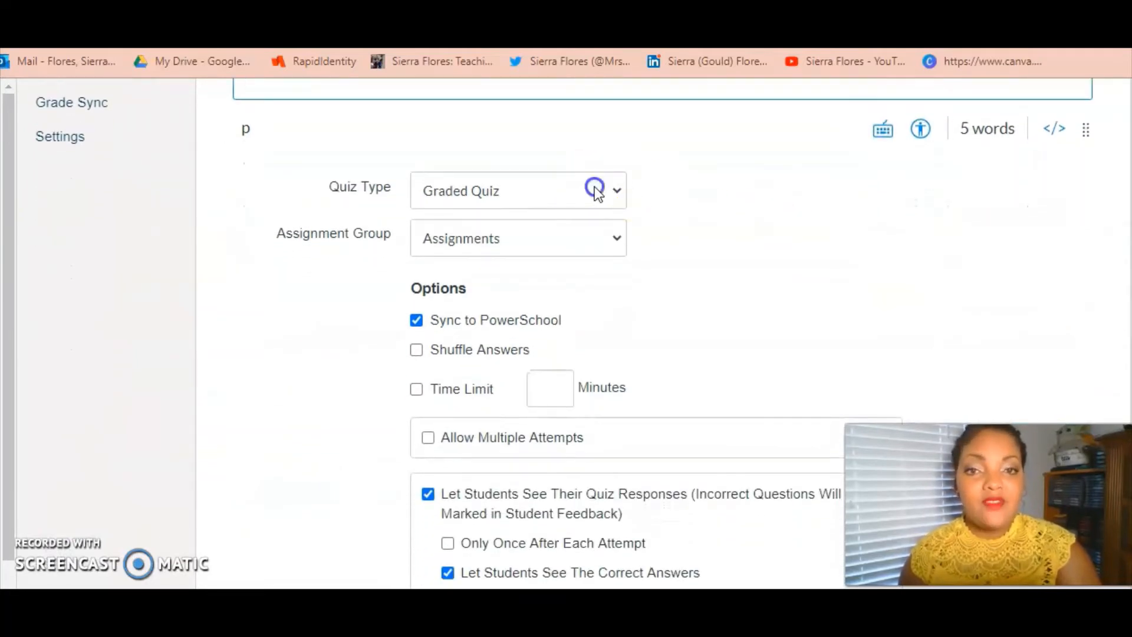
pyautogui.click(595, 190)
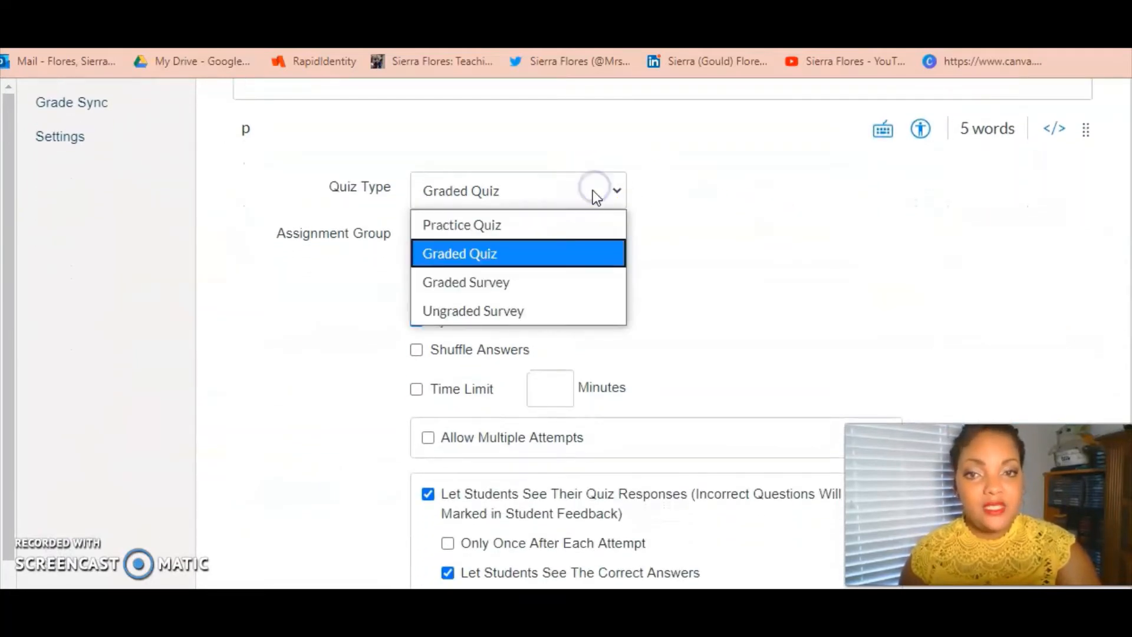
pyautogui.click(533, 236)
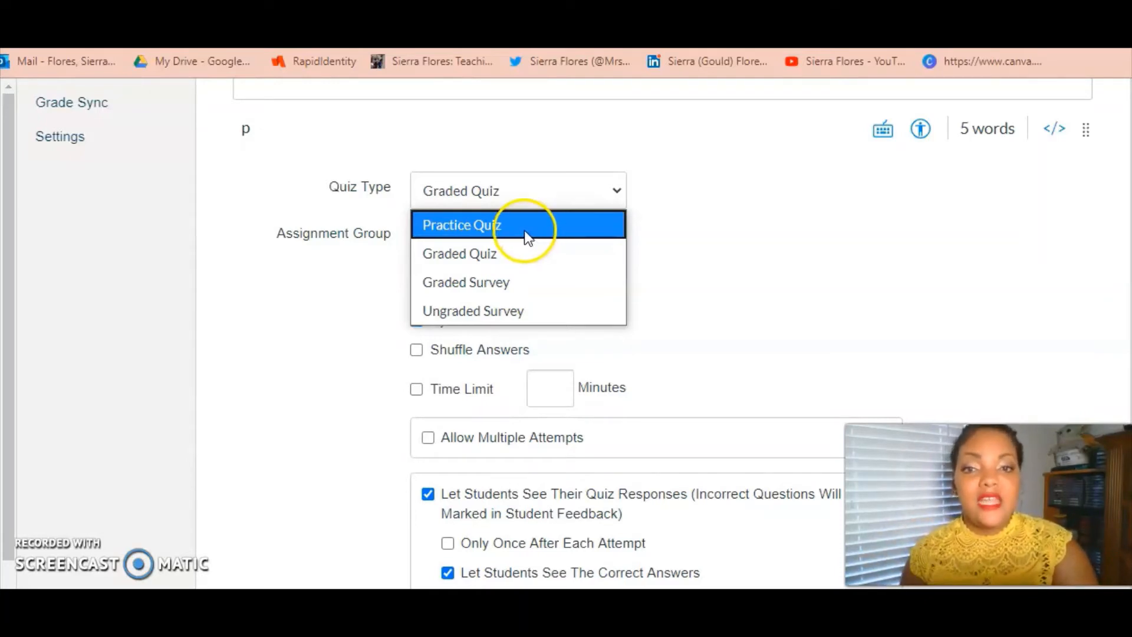
pyautogui.click(523, 227)
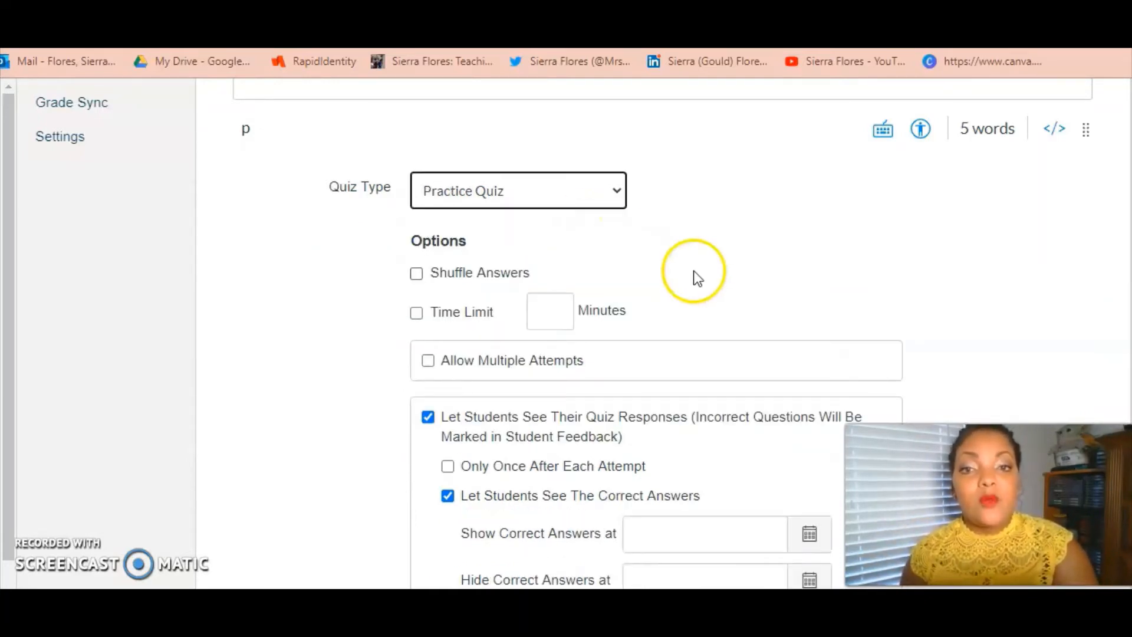
# Switch the quiz type to Graded Quiz to compare its options, and return it to Practice Quiz
pyautogui.click(598, 194)
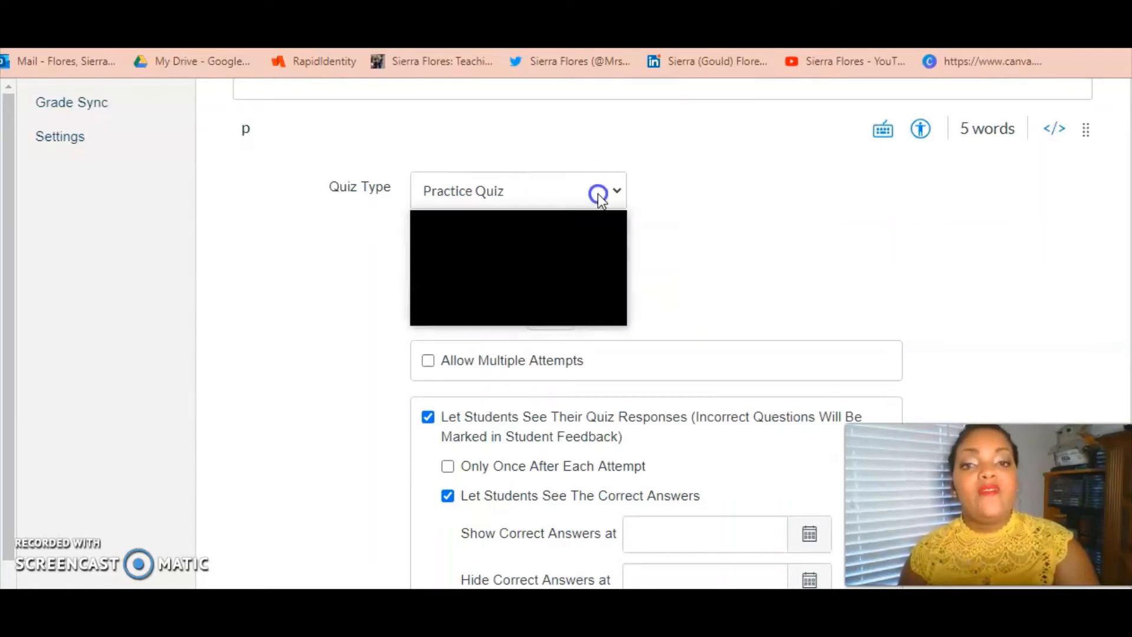
pyautogui.click(571, 257)
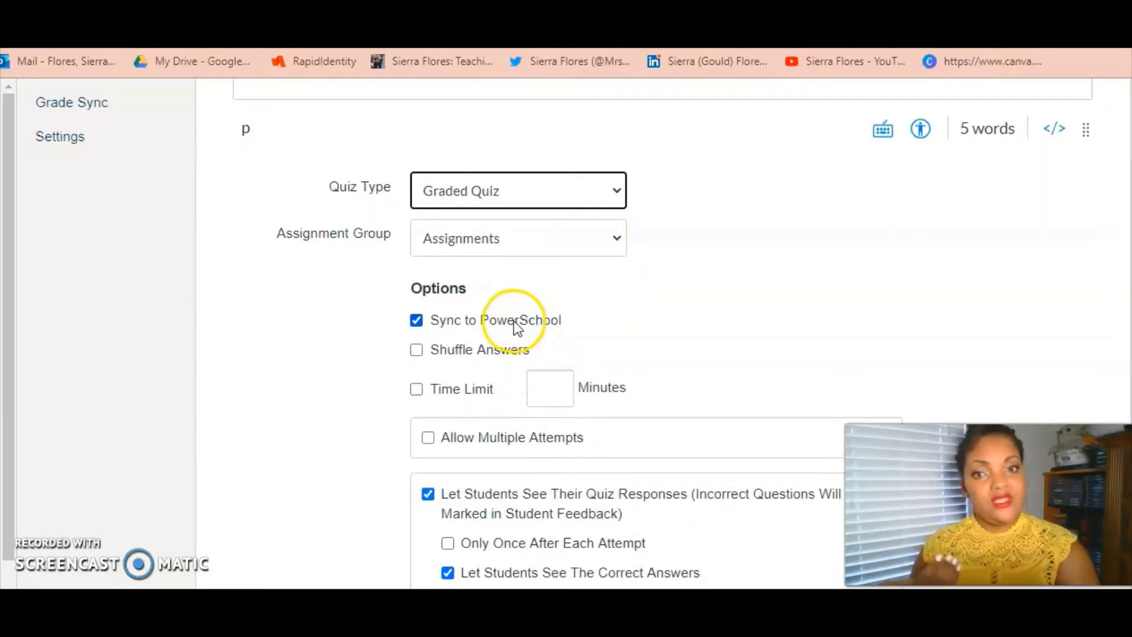
pyautogui.click(558, 204)
pyautogui.click(547, 226)
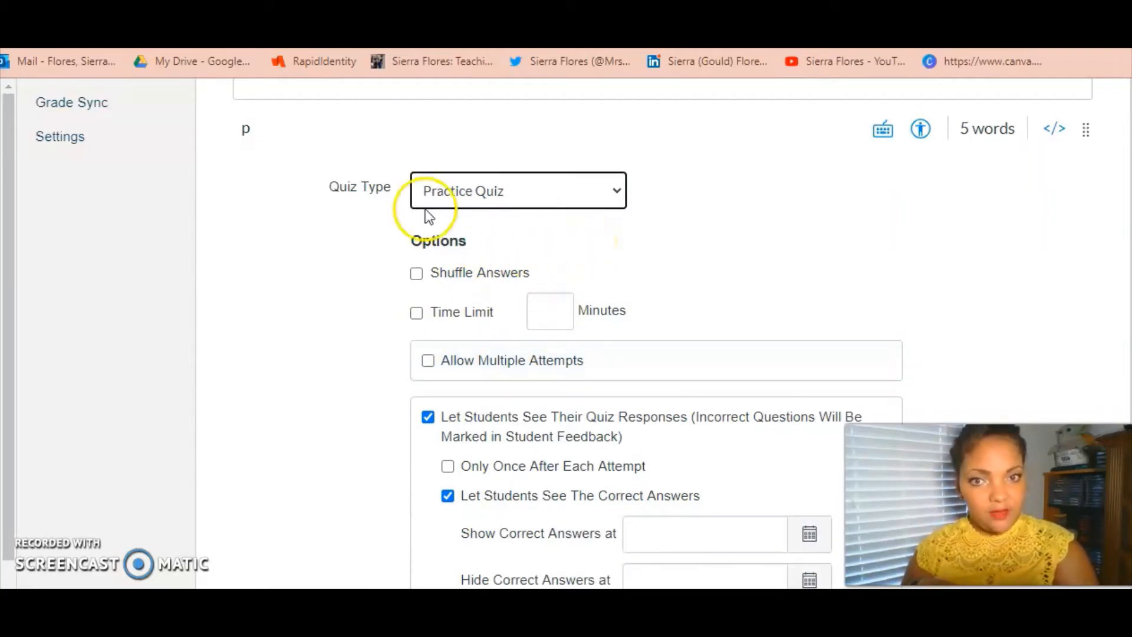
# Enable shuffling of the answers for the practice quiz
pyautogui.click(416, 275)
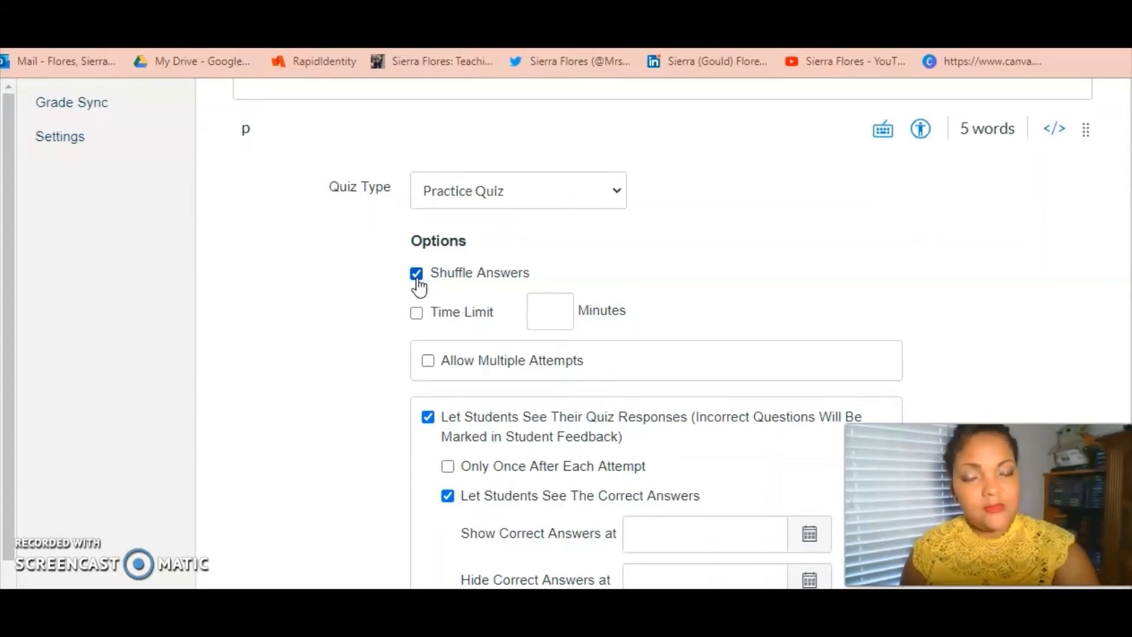
pyautogui.click(417, 314)
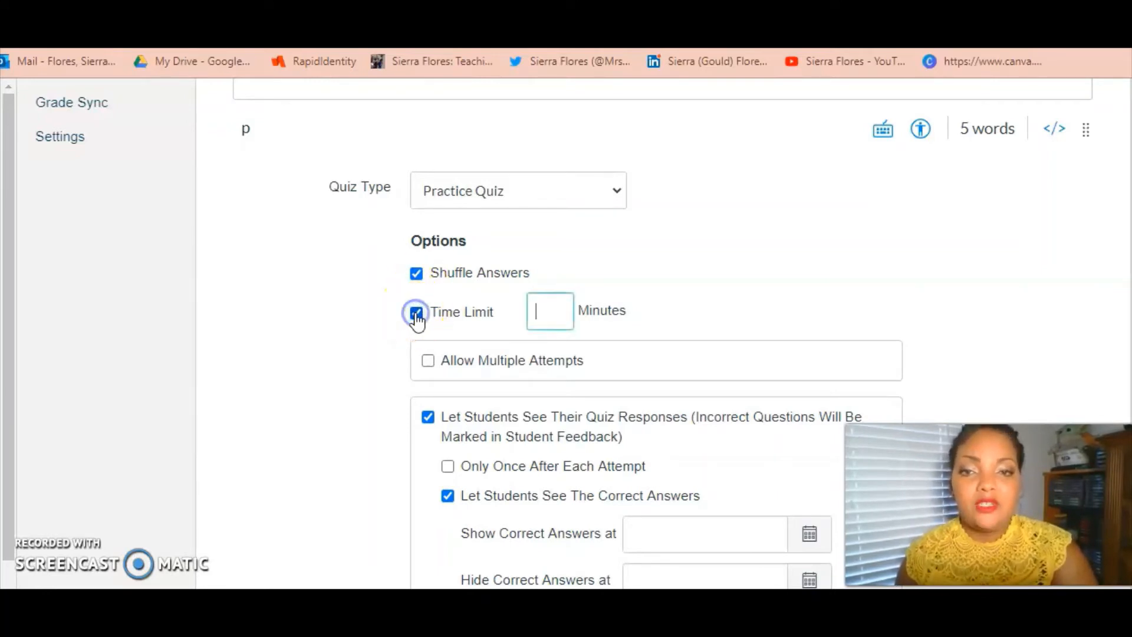
pyautogui.click(550, 305)
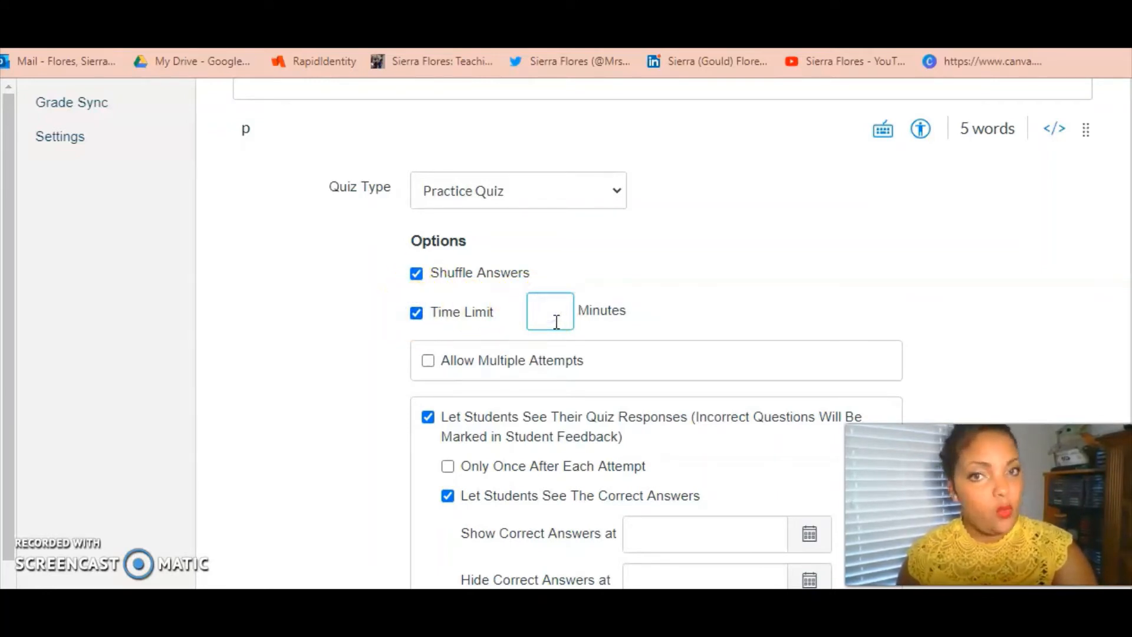
pyautogui.click(420, 317)
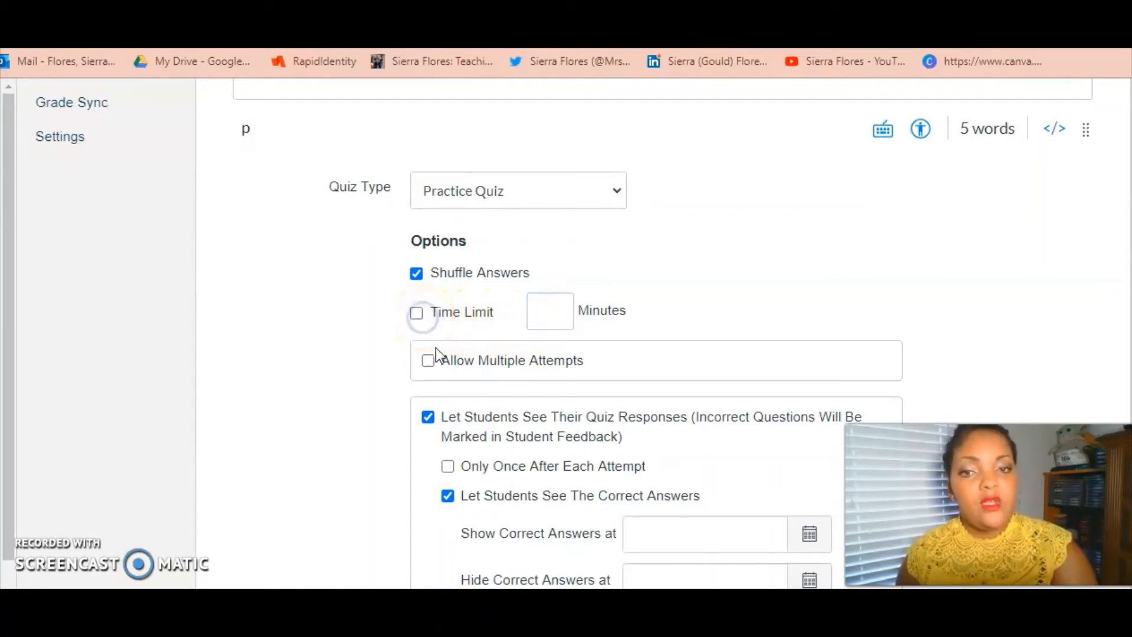
# Allow multiple attempts on the quiz, keep the highest score, and limit the allowed attempts to 3
pyautogui.click(429, 359)
pyautogui.scroll(-2, 670, 342)
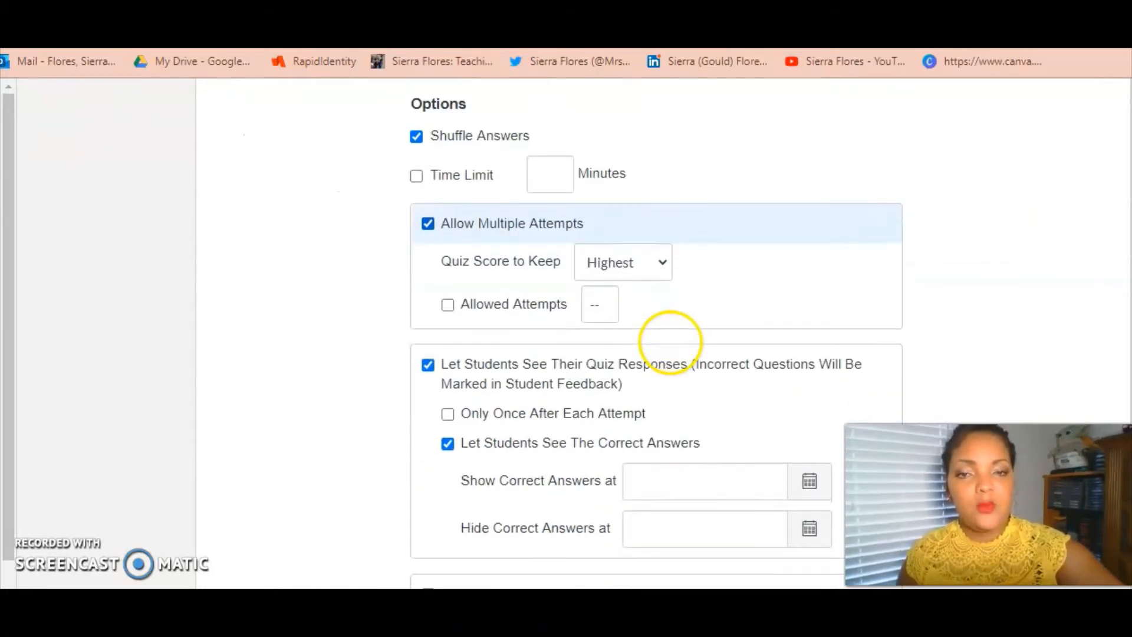
pyautogui.click(660, 262)
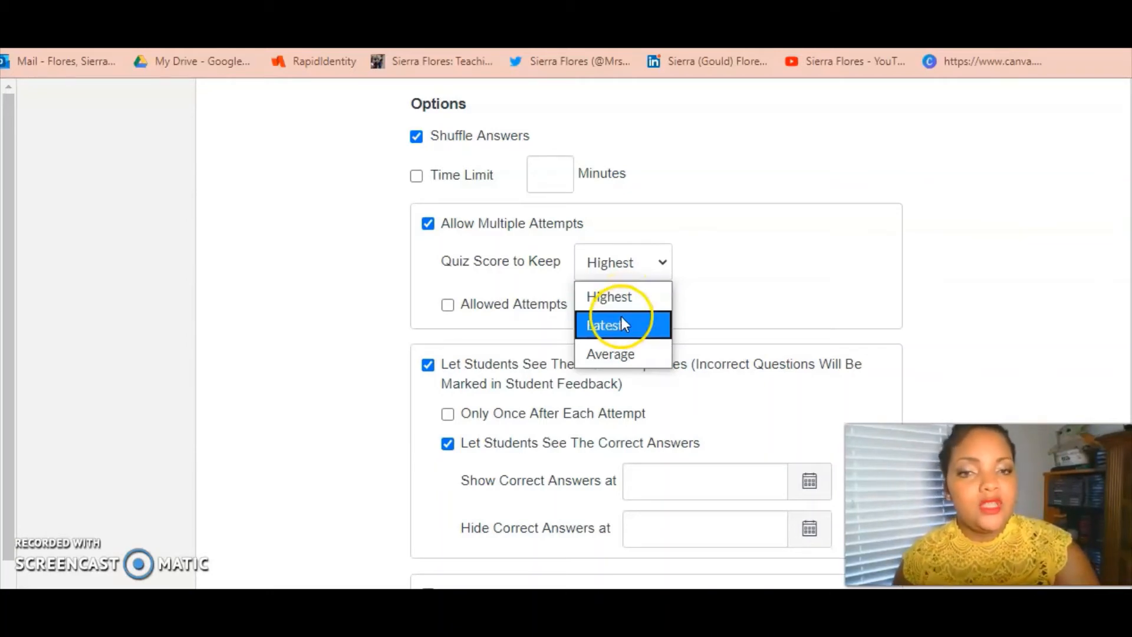
pyautogui.click(684, 324)
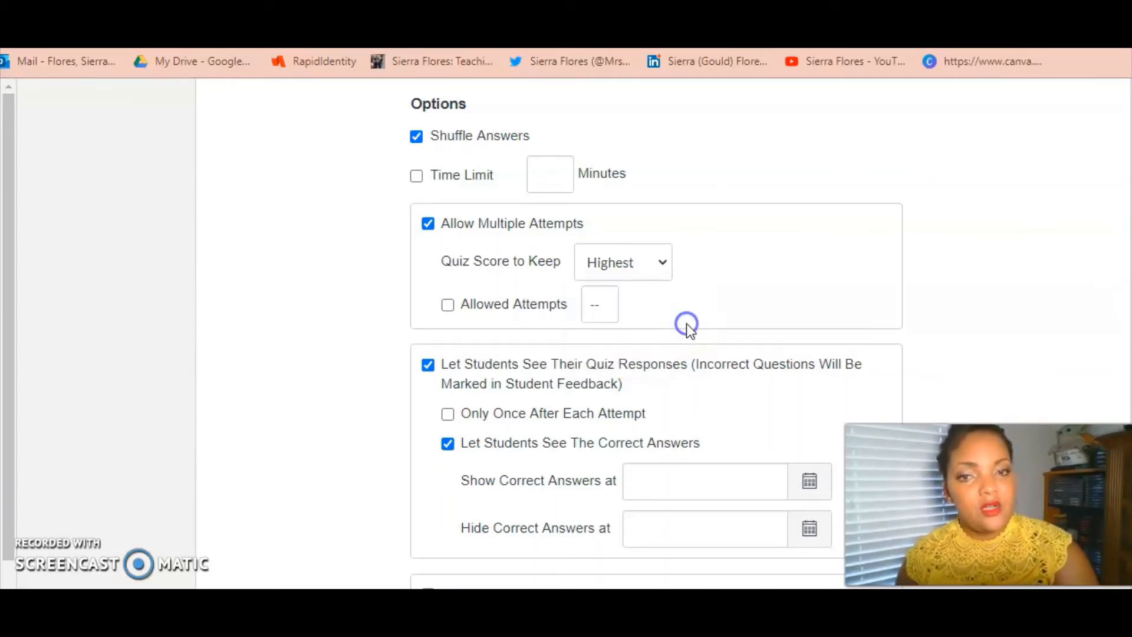
pyautogui.click(447, 304)
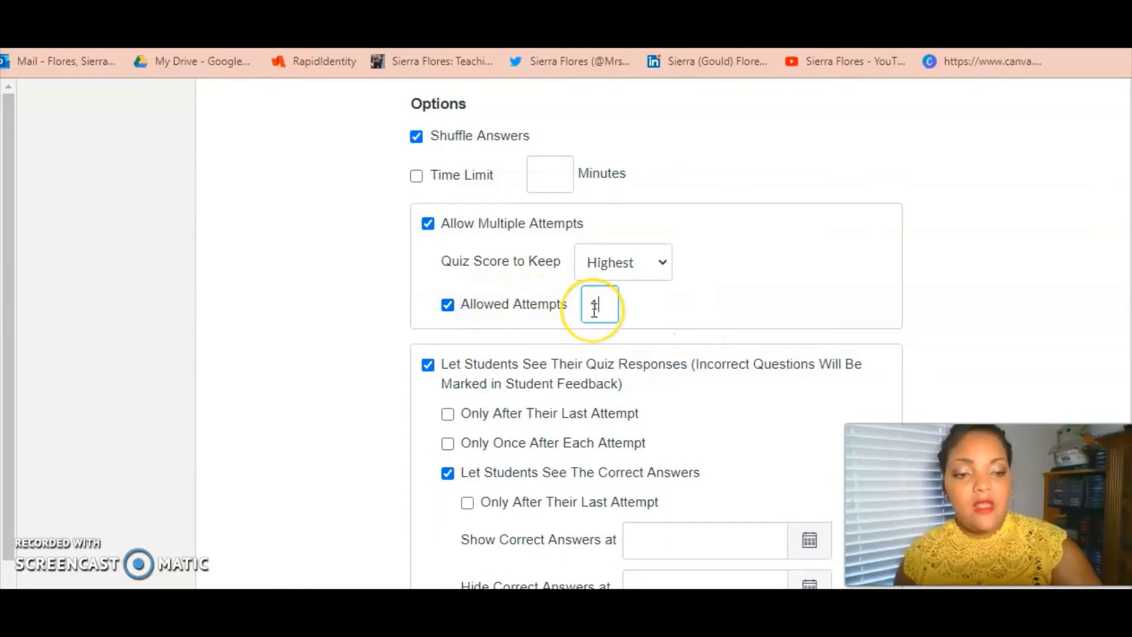
pyautogui.press('BackSpace')
pyautogui.write('3')
pyautogui.click(654, 331)
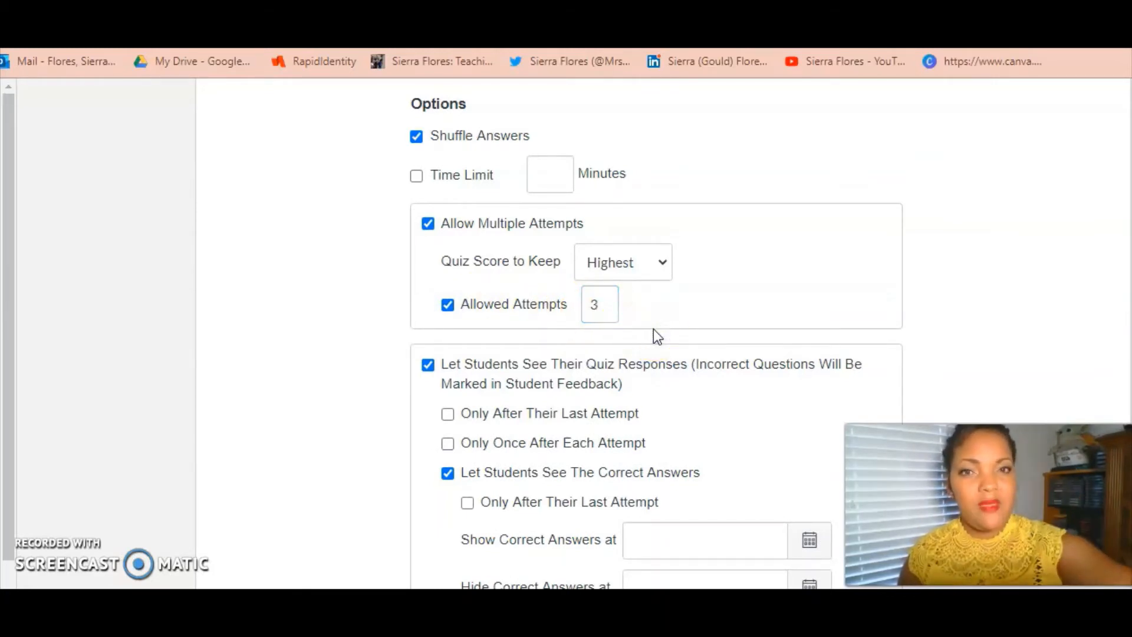
pyautogui.scroll(-3, 653, 329)
pyautogui.scroll(-1, 654, 329)
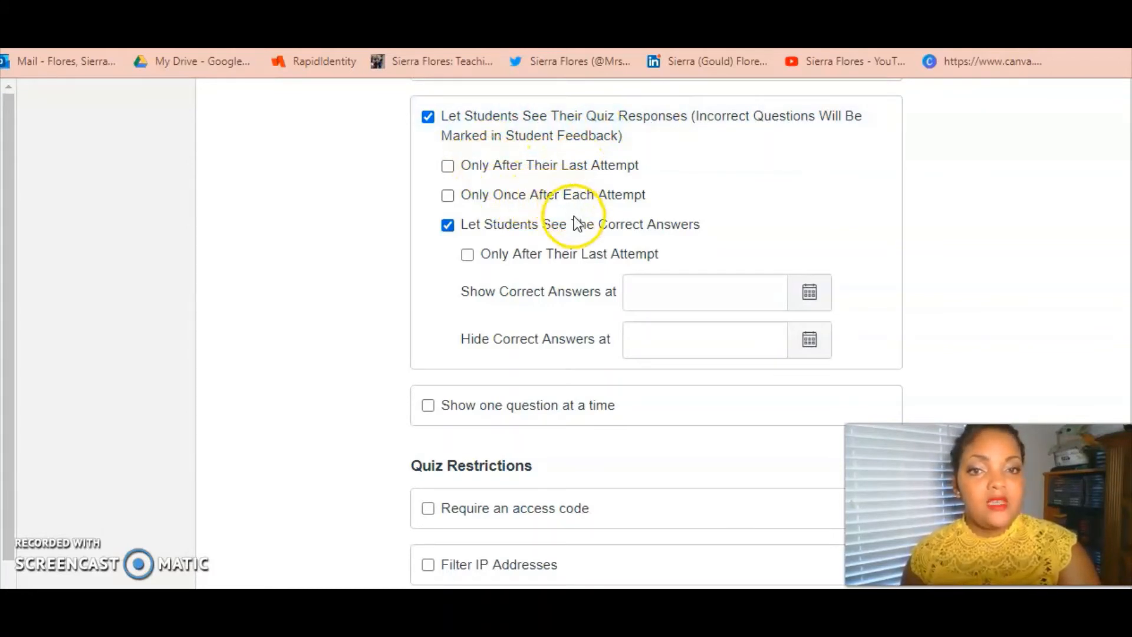
pyautogui.click(450, 224)
pyautogui.rightClick(449, 224)
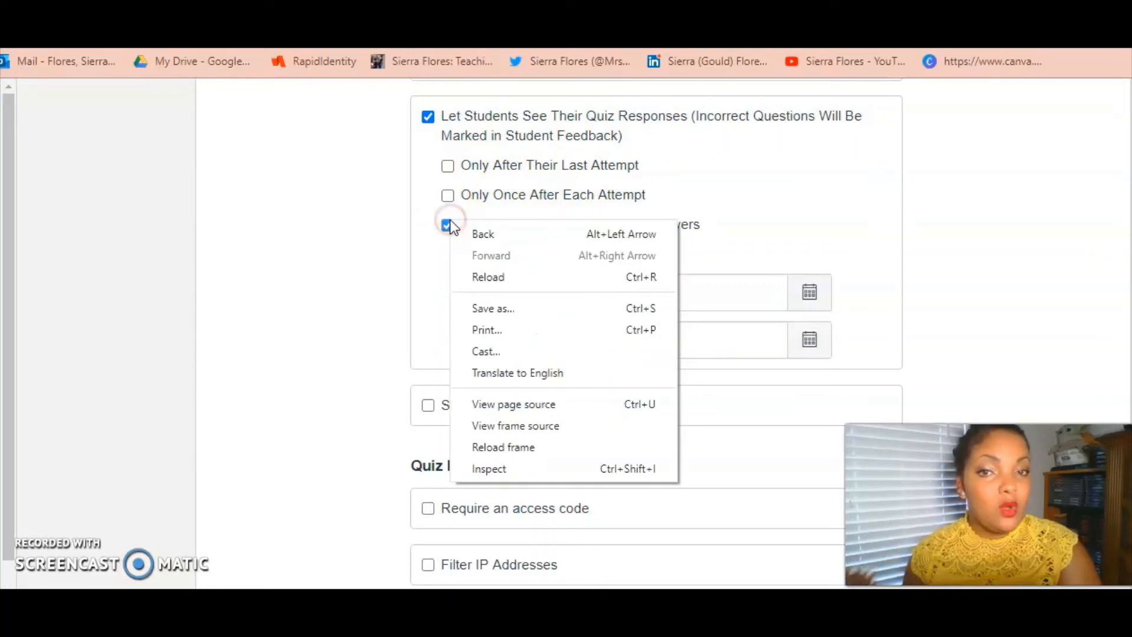
pyautogui.click(450, 225)
pyautogui.click(449, 224)
pyautogui.click(450, 225)
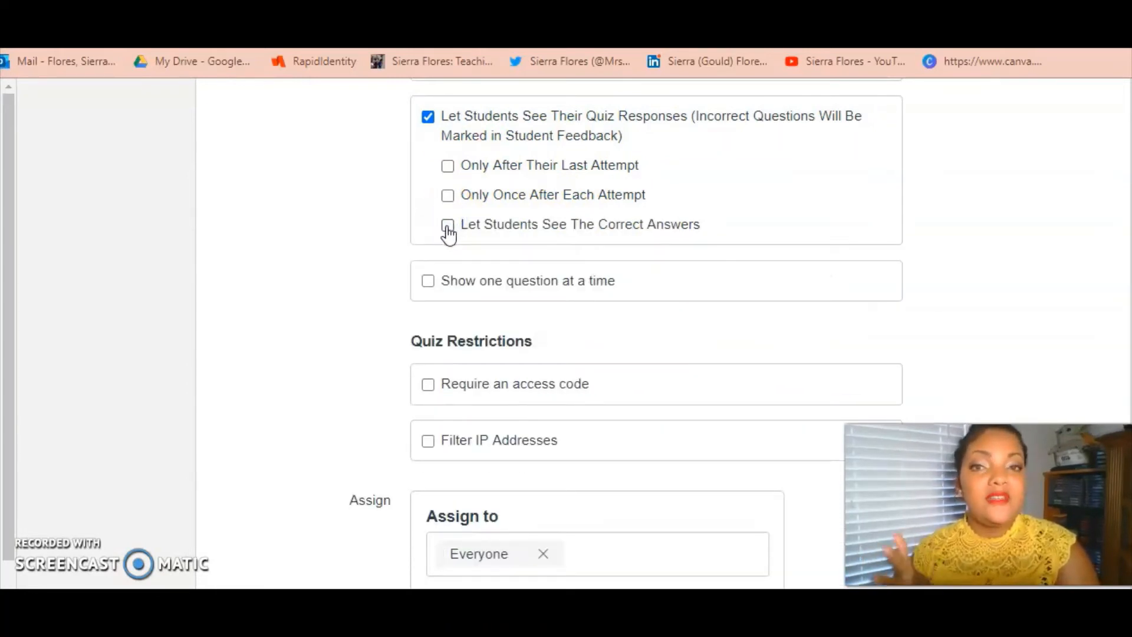
pyautogui.click(449, 226)
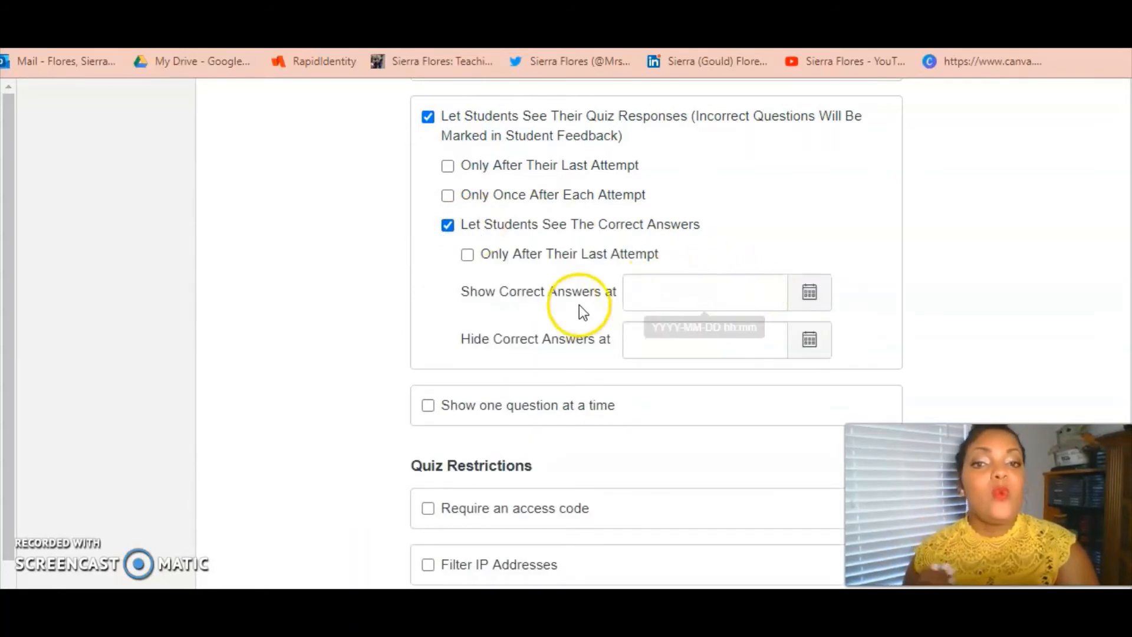
pyautogui.click(662, 308)
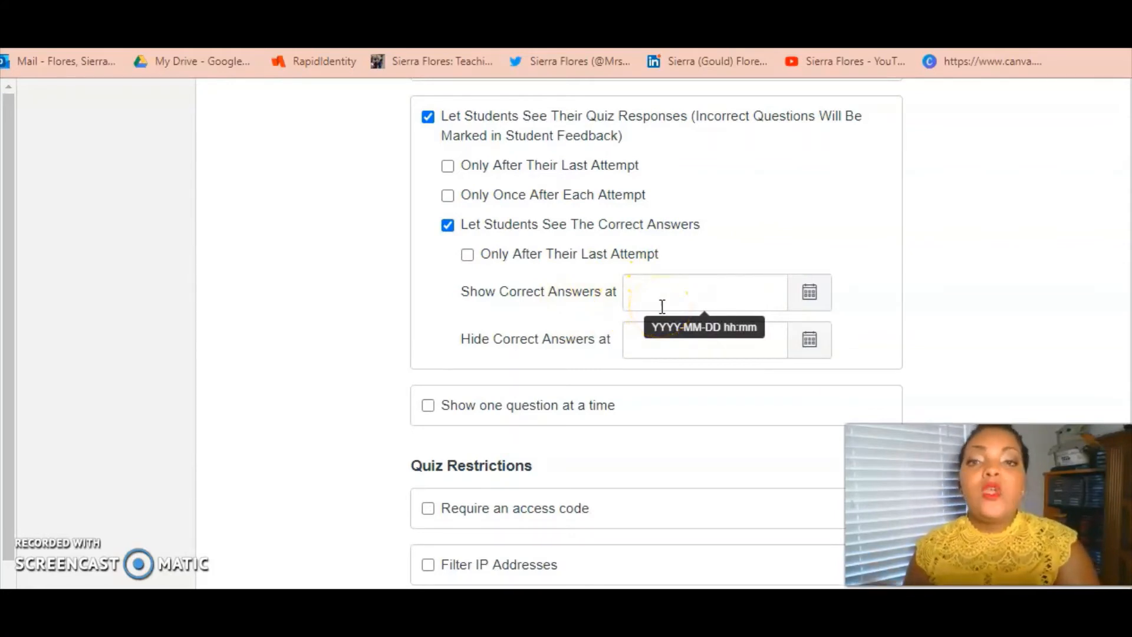
pyautogui.click(837, 281)
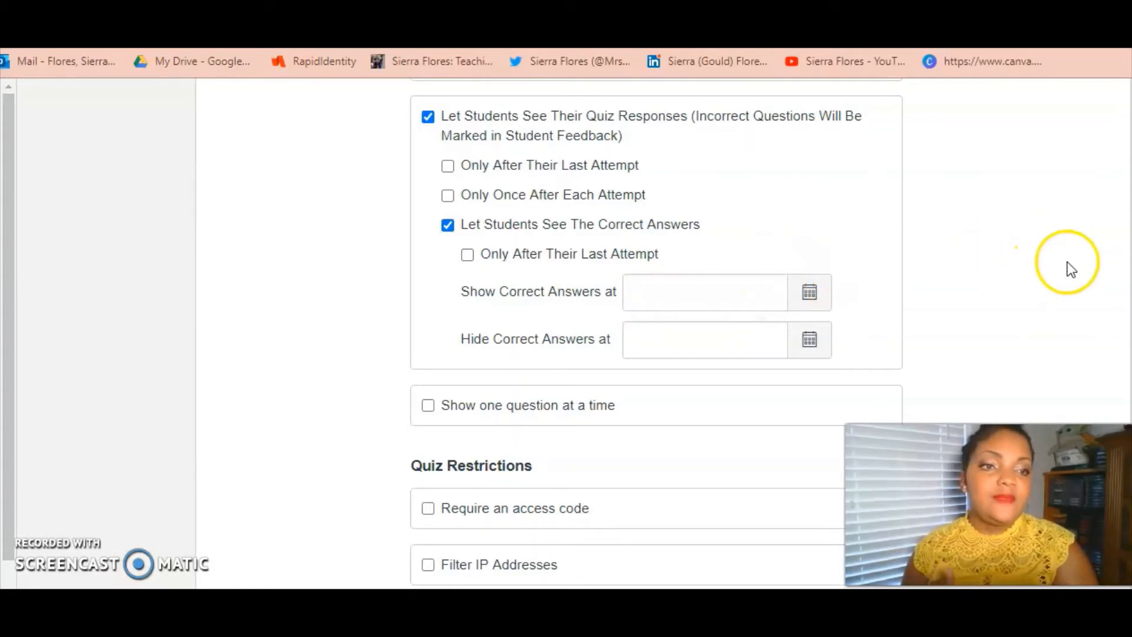
pyautogui.rightClick(921, 126)
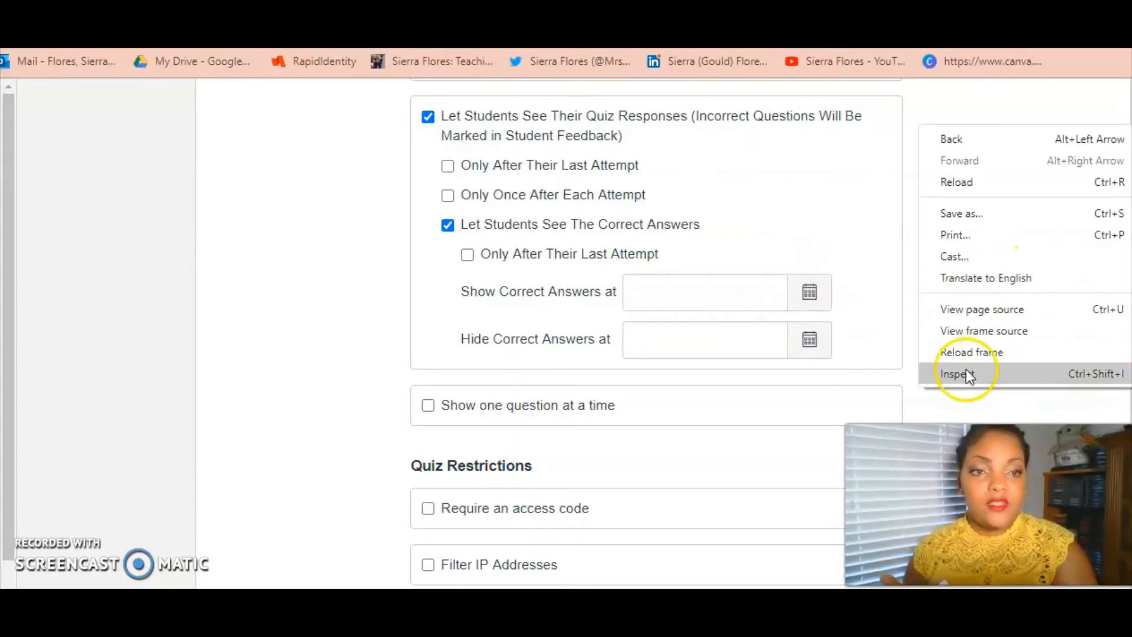
pyautogui.click(904, 377)
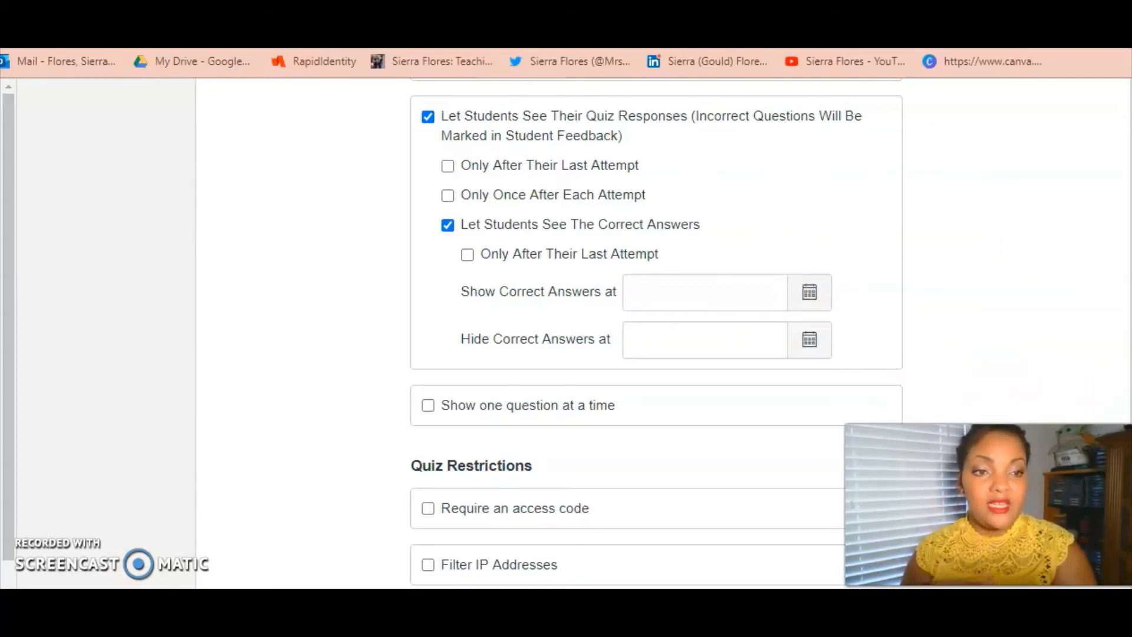
# Set the quiz to show one question at a time
pyautogui.scroll(-1, 1044, 408)
pyautogui.scroll(-5, 742, 350)
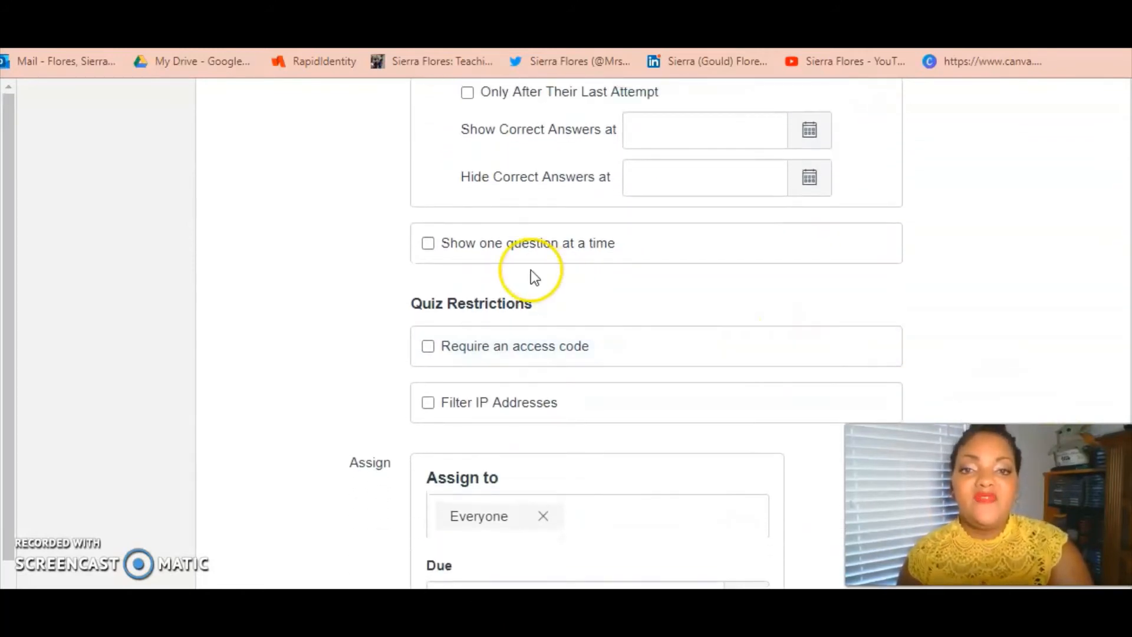
pyautogui.click(428, 243)
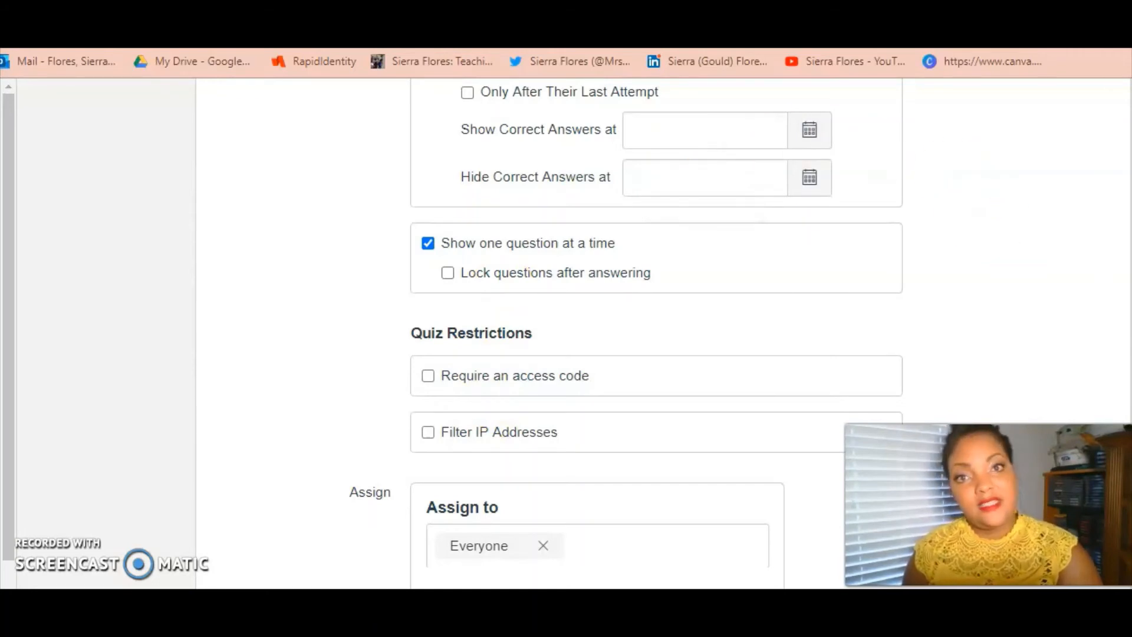
# Add the course section Practice Course 1 to the quiz's assignees
pyautogui.scroll(-3, 656, 333)
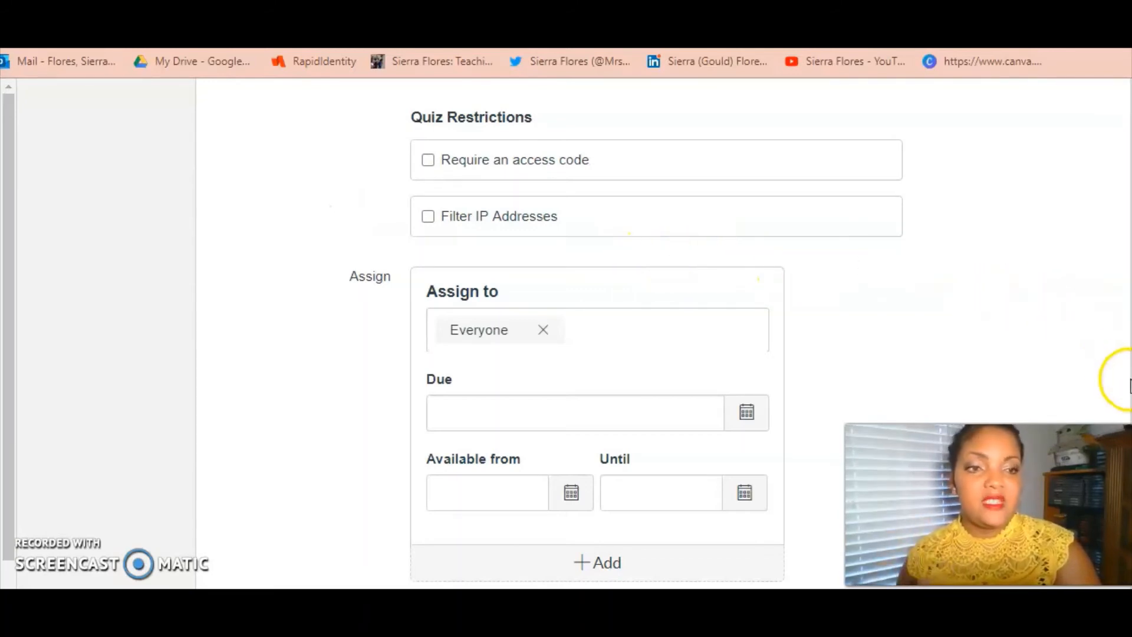
pyautogui.scroll(-2, 626, 330)
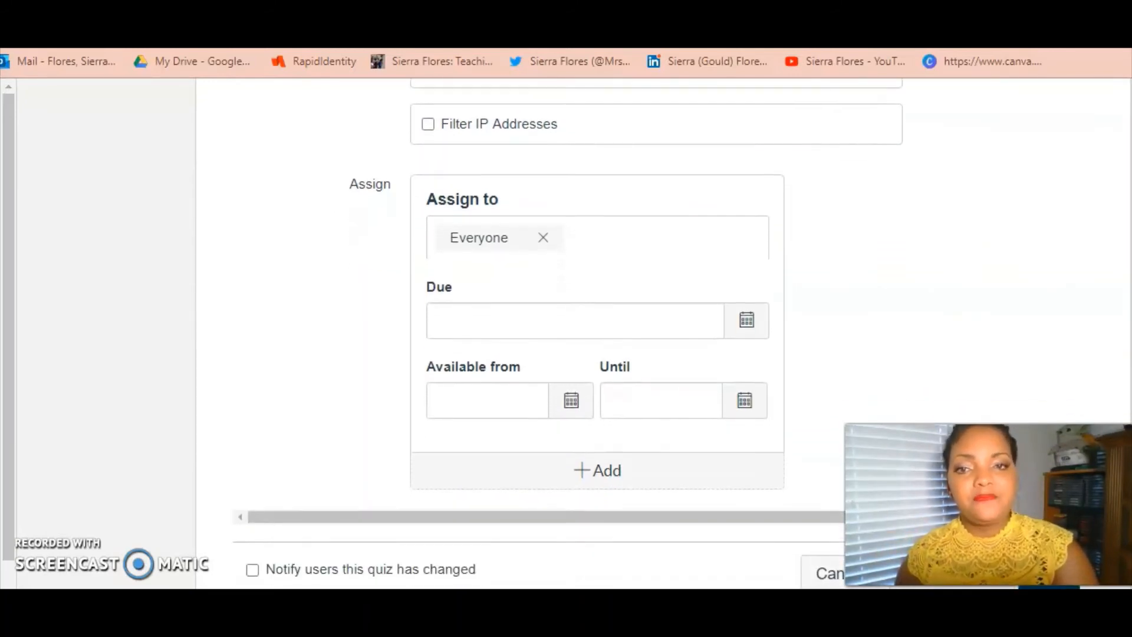
pyautogui.click(675, 238)
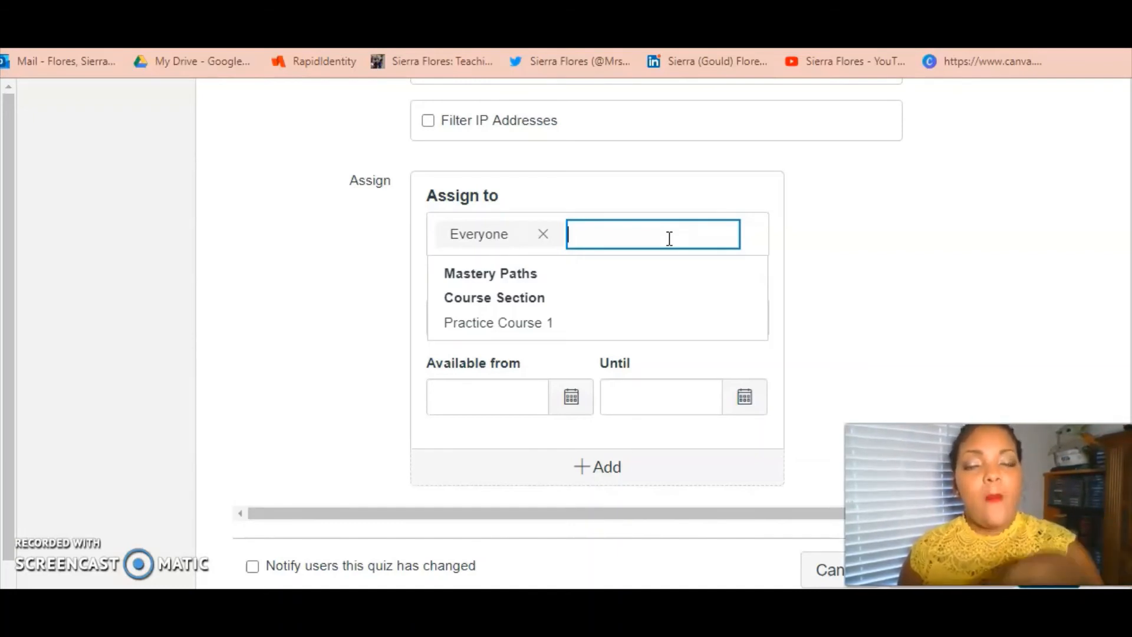
pyautogui.click(647, 238)
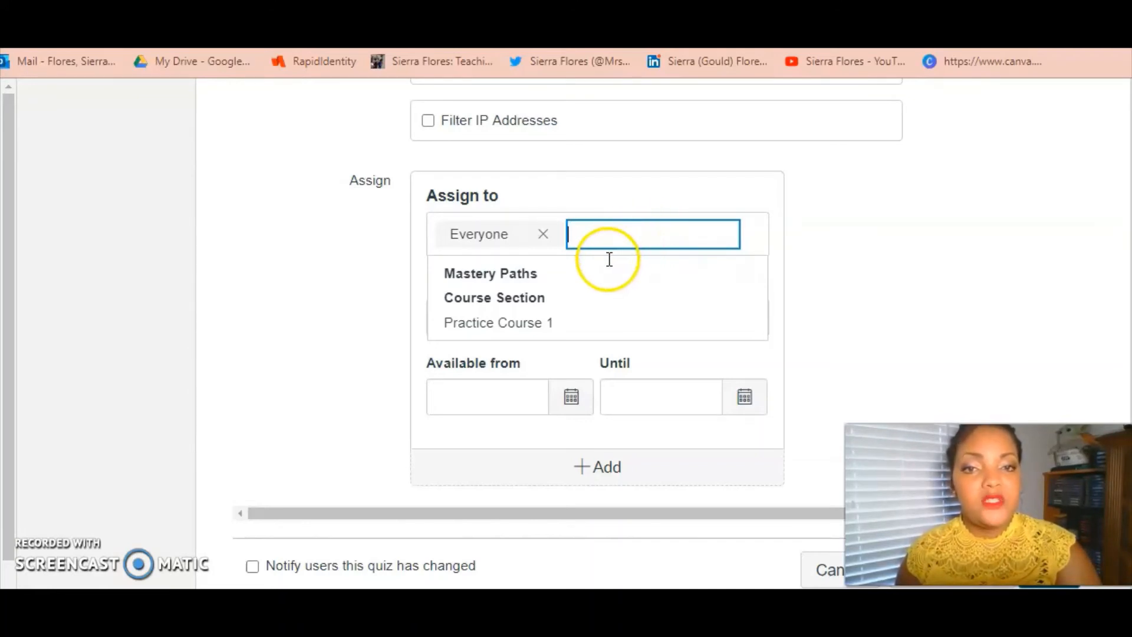
pyautogui.click(554, 323)
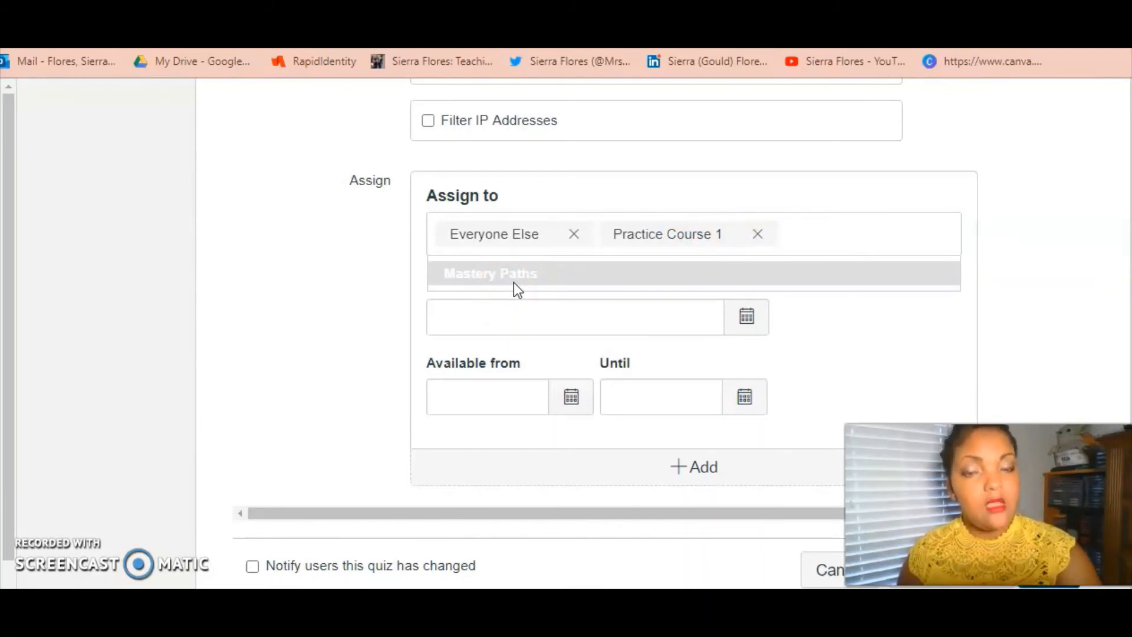
pyautogui.click(686, 326)
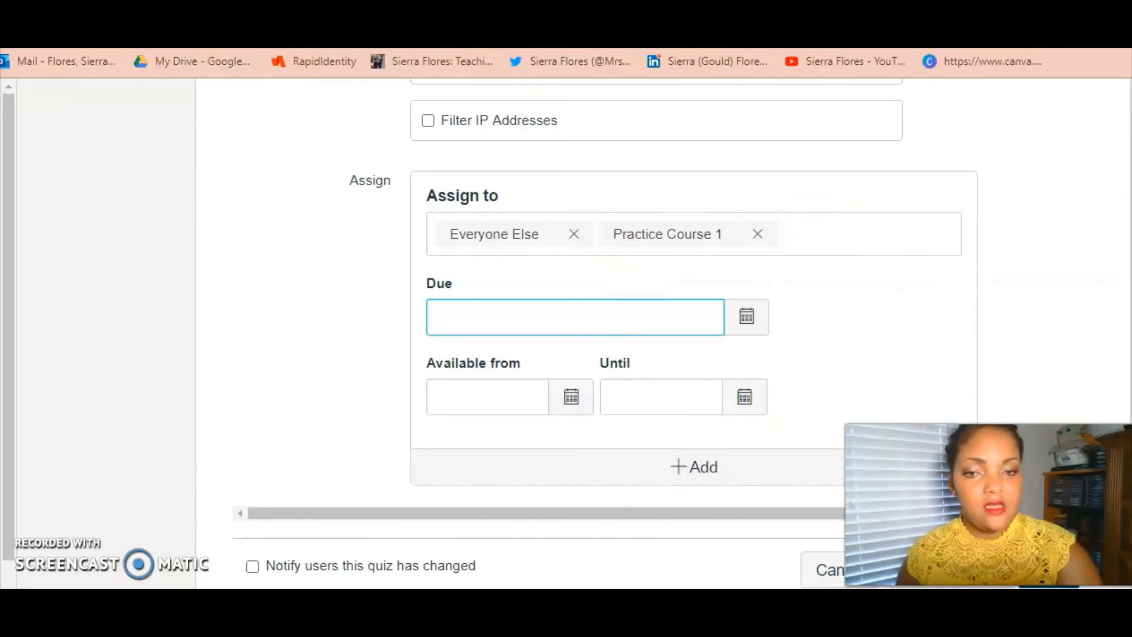
# Save the quiz details without publishing the quiz
pyautogui.moveTo(988, 505); pyautogui.dragTo(982, 440)
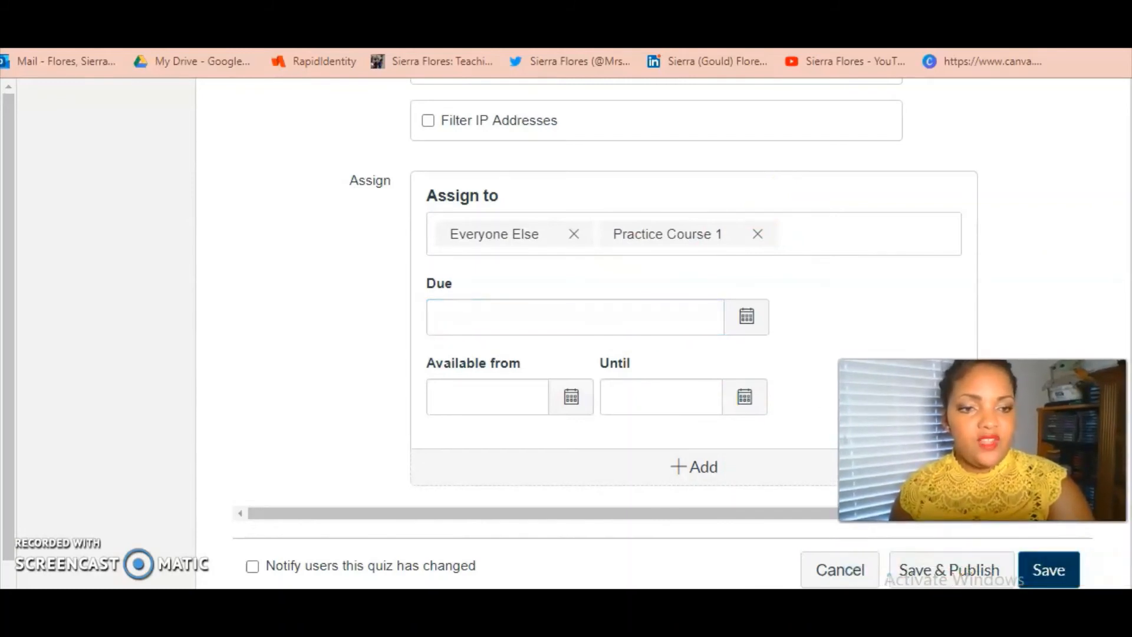
pyautogui.click(1048, 567)
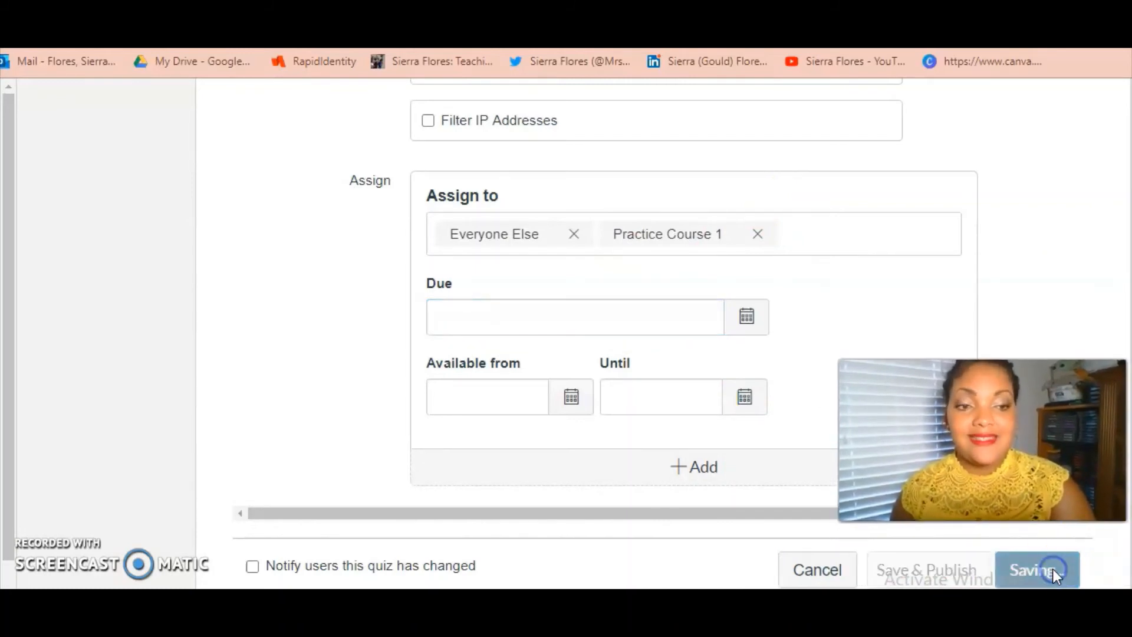
pyautogui.click(1074, 571)
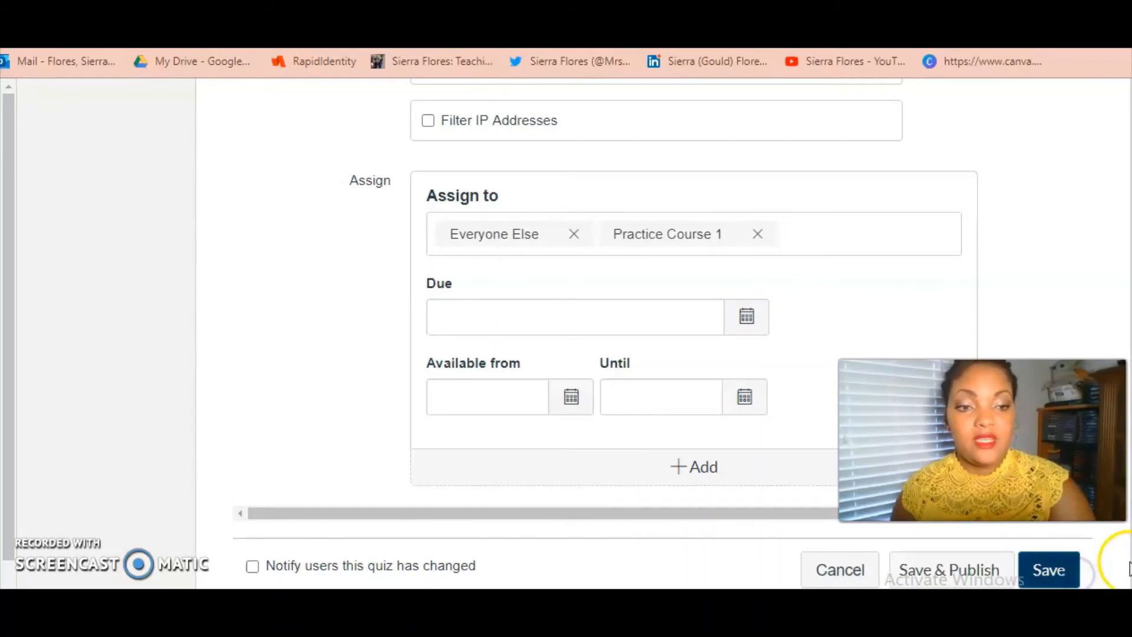
# Return to the start of the quiz editor and open the quiz's questions section
pyautogui.scroll(7, 662, 333)
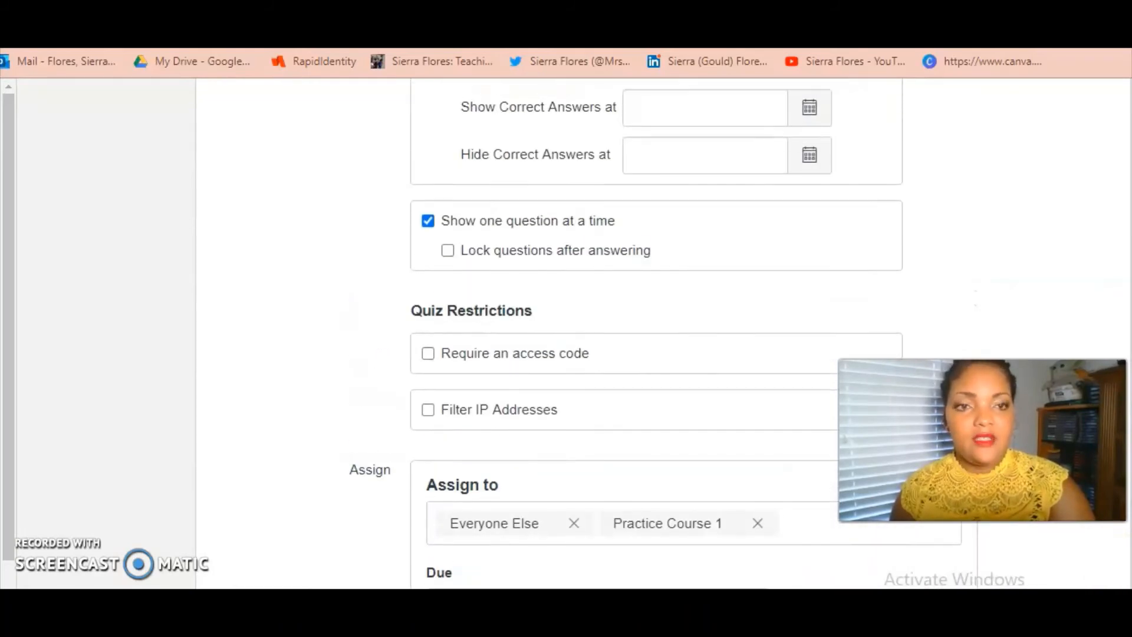
pyautogui.scroll(10, 485, 94)
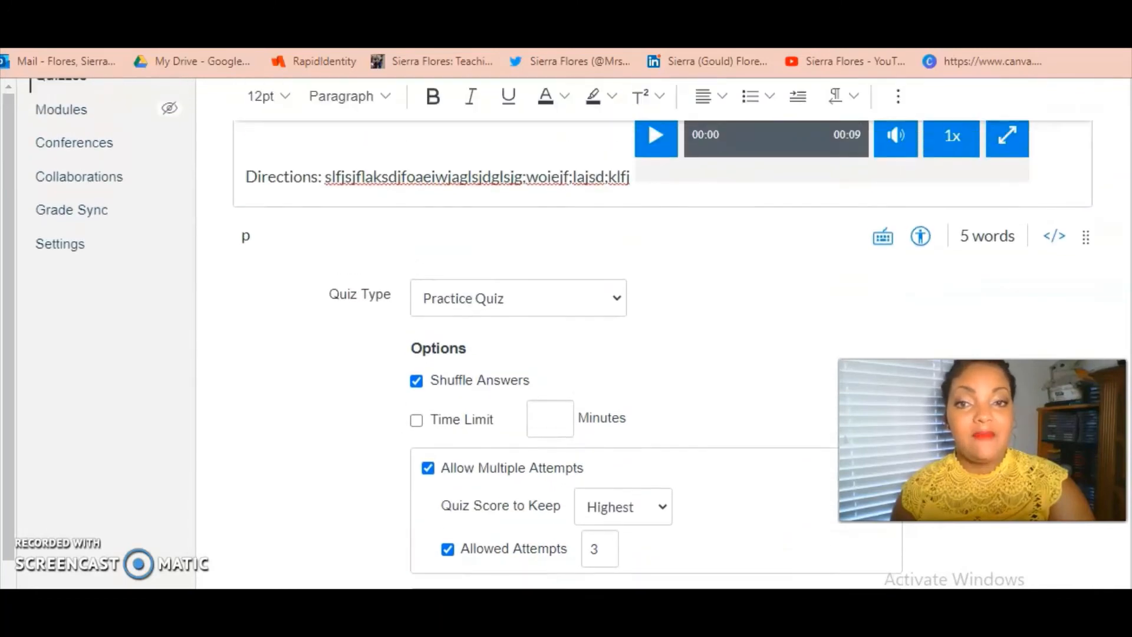
pyautogui.scroll(5, 485, 94)
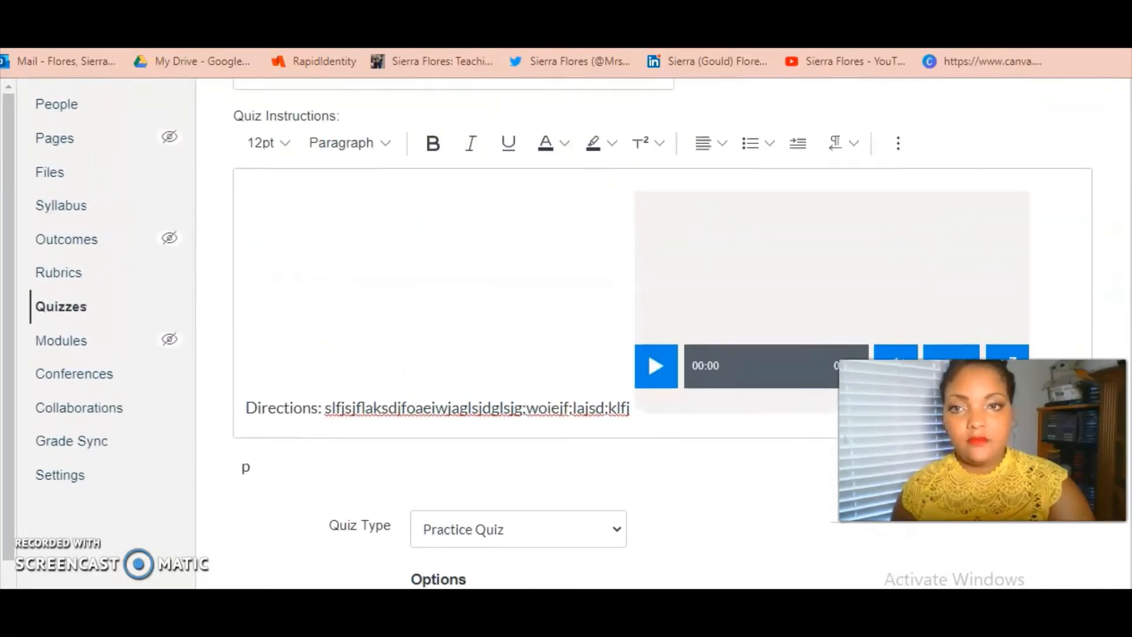
pyautogui.scroll(2, 1127, 219)
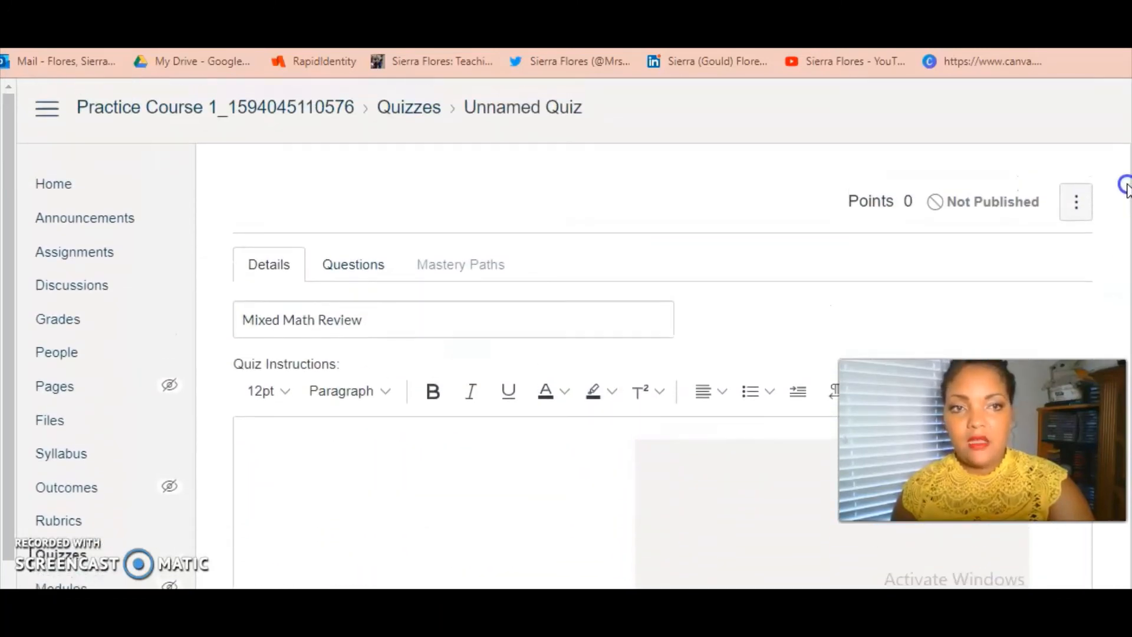
pyautogui.scroll(-1, 1126, 192)
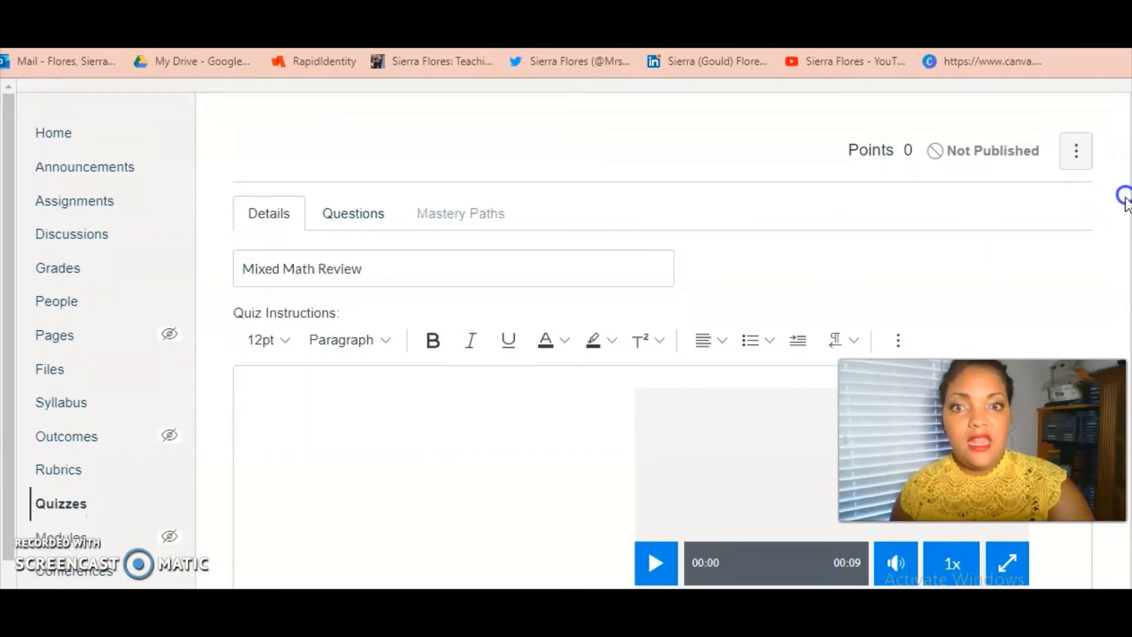
pyautogui.click(355, 216)
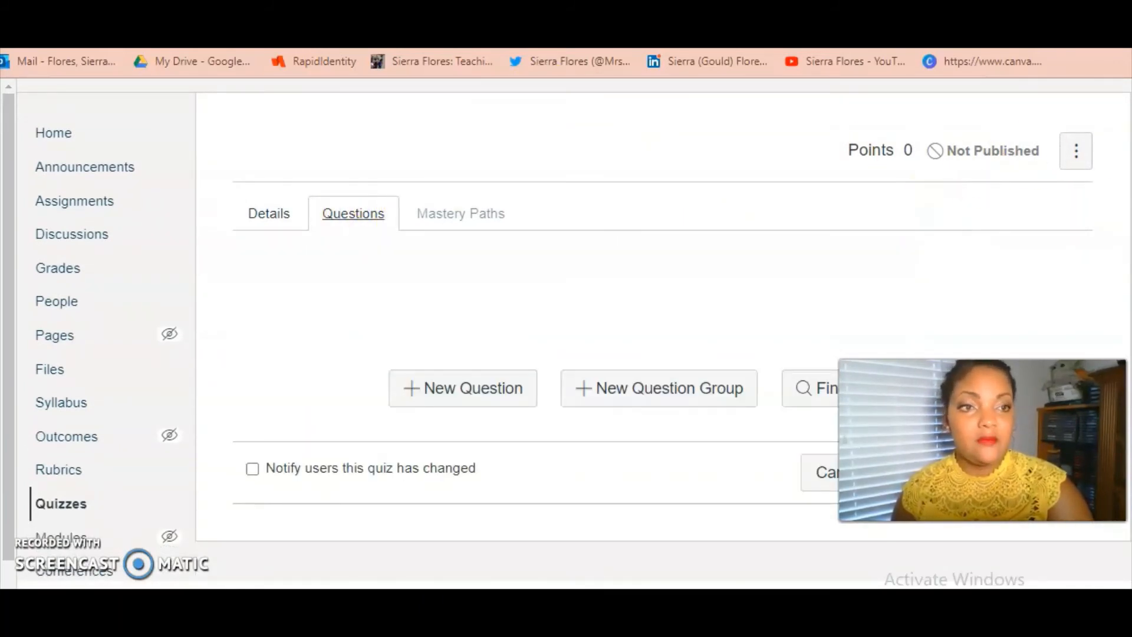
pyautogui.scroll(-1, 1127, 166)
pyautogui.scroll(-1, 1126, 177)
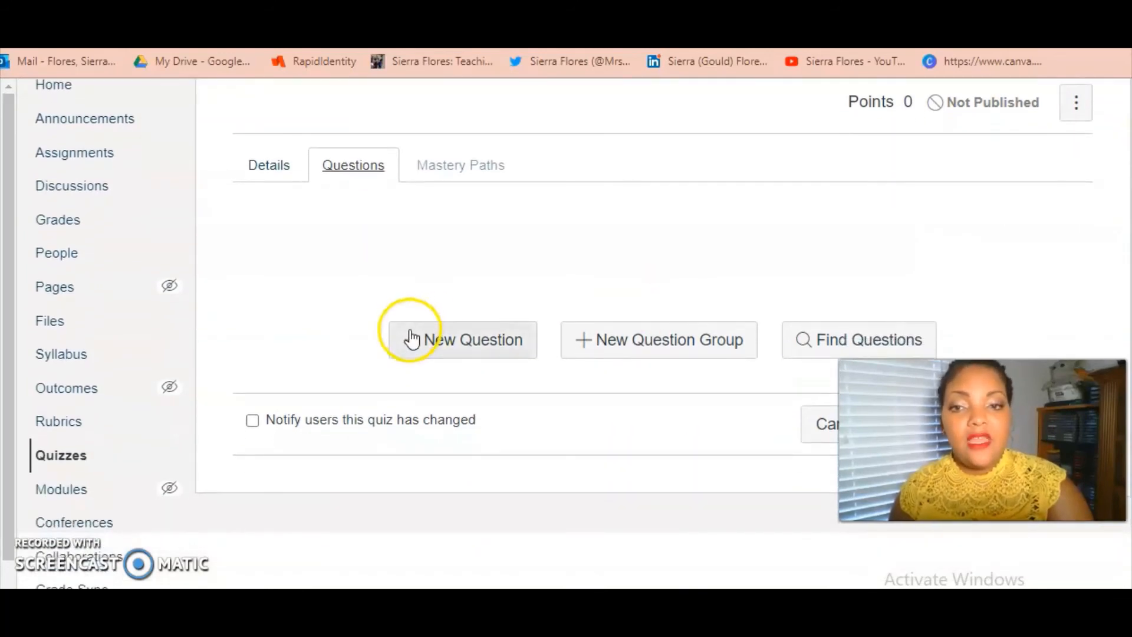
pyautogui.click(429, 350)
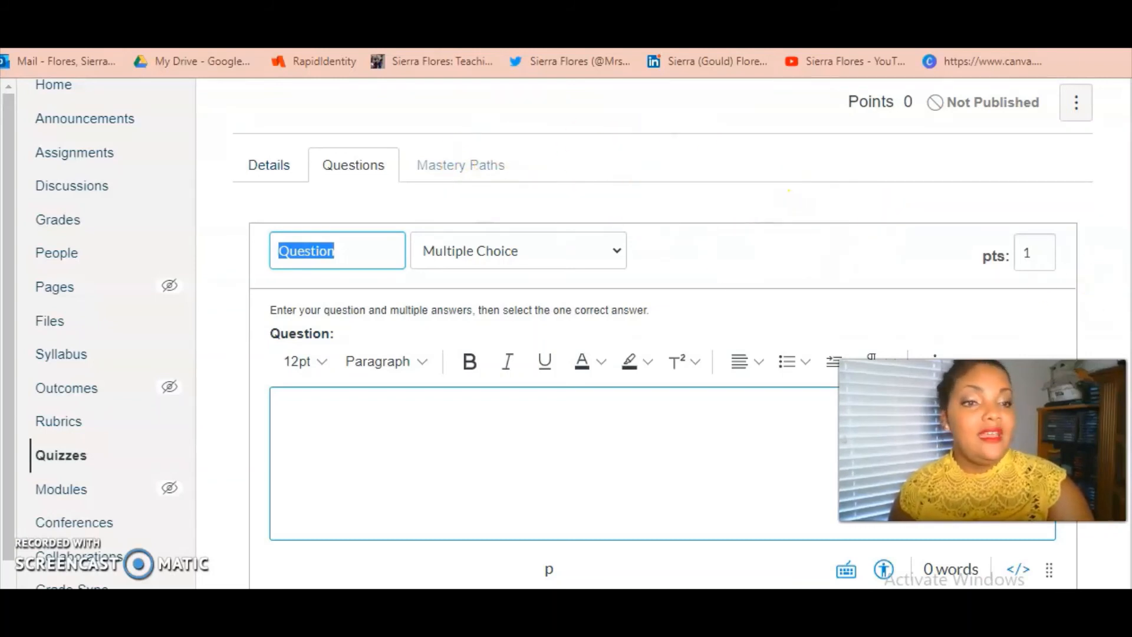
pyautogui.scroll(-10, 664, 333)
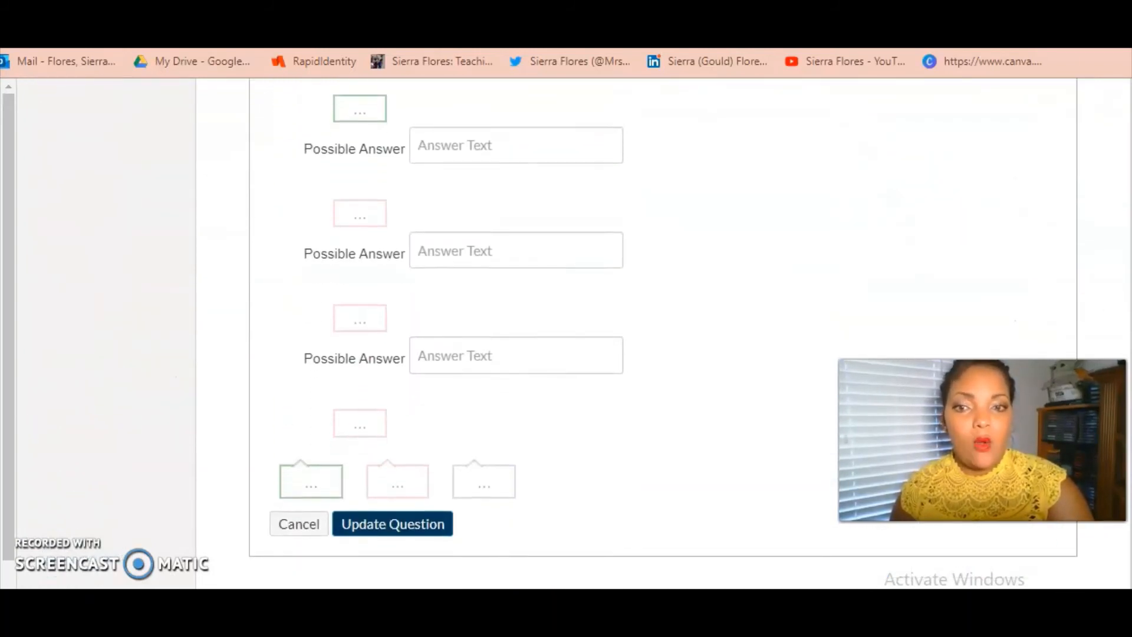
pyautogui.click(299, 520)
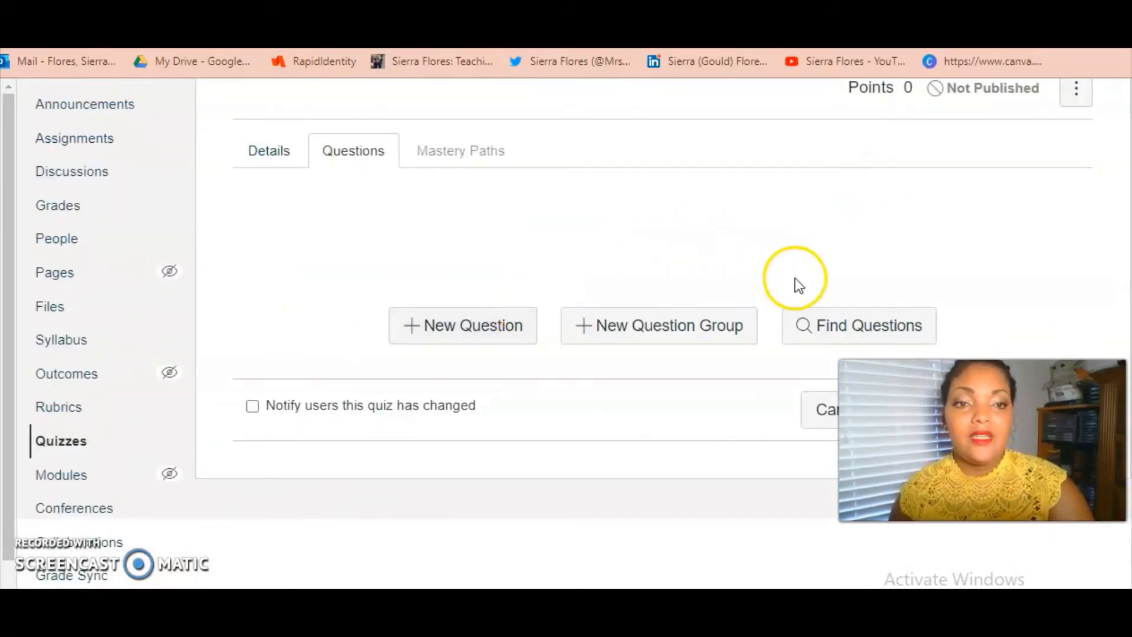
# Find the "What is two plus three?" question in the Addition question bank and add it to the quiz
pyautogui.click(816, 331)
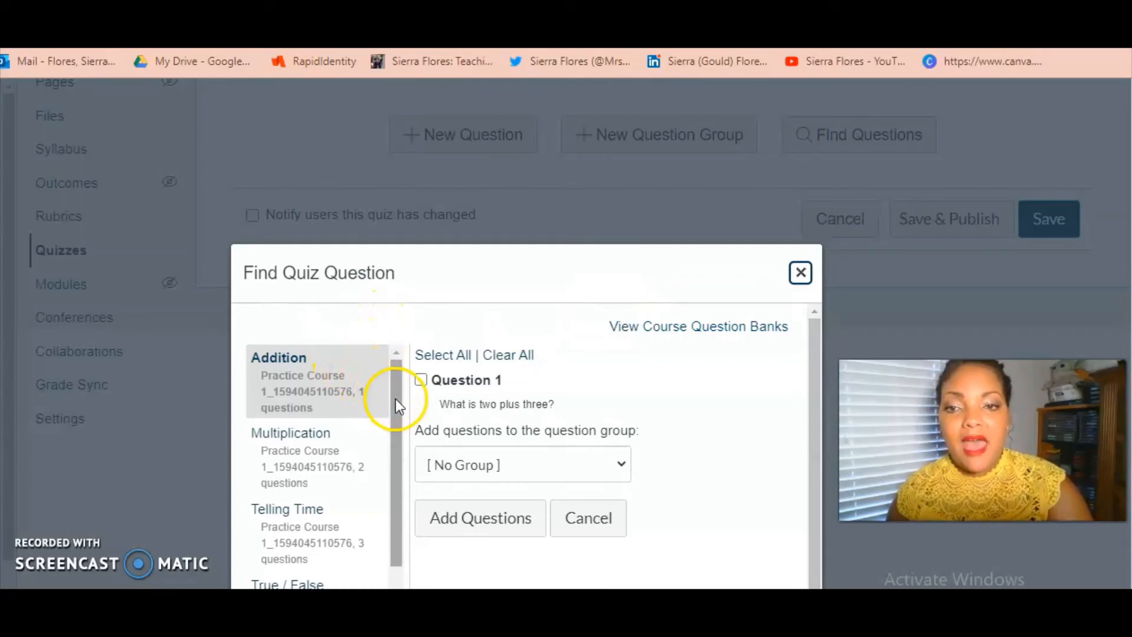
pyautogui.moveTo(395, 399); pyautogui.dragTo(396, 403)
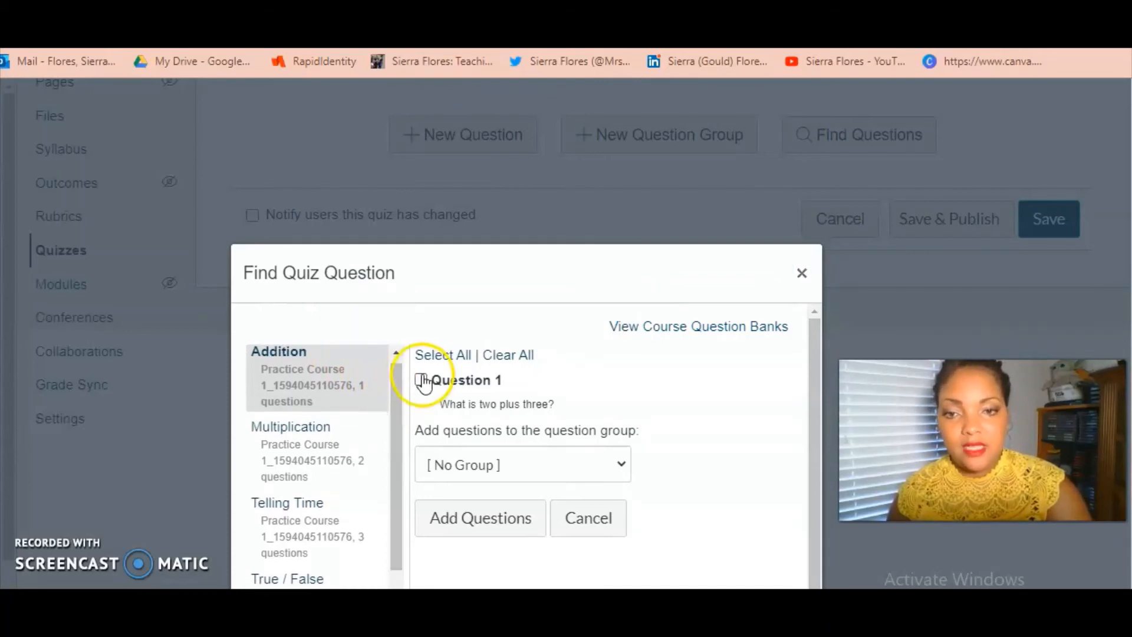
pyautogui.click(421, 380)
pyautogui.click(455, 518)
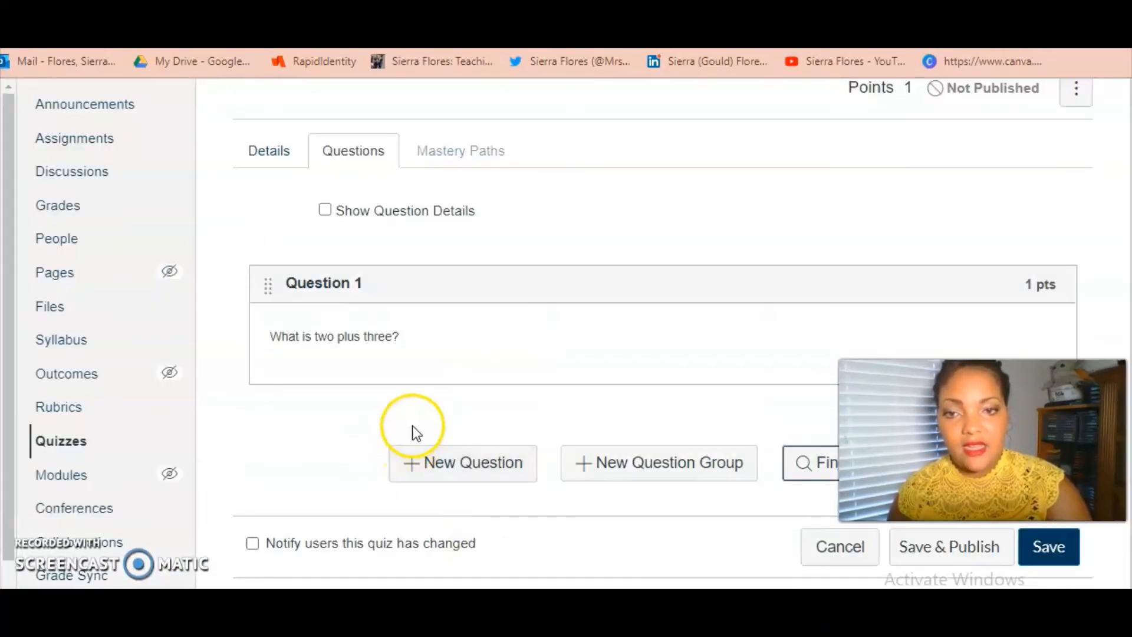
# Add all questions from the Multiplication question bank to the quiz without assigning them to a group
pyautogui.click(799, 465)
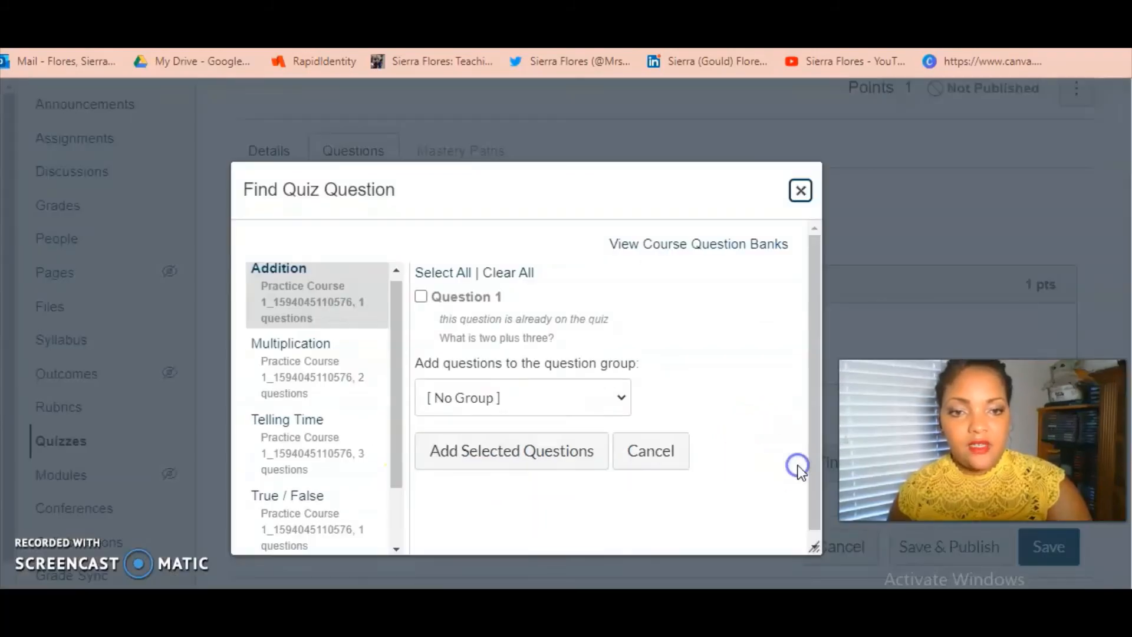
pyautogui.moveTo(397, 322); pyautogui.dragTo(395, 332)
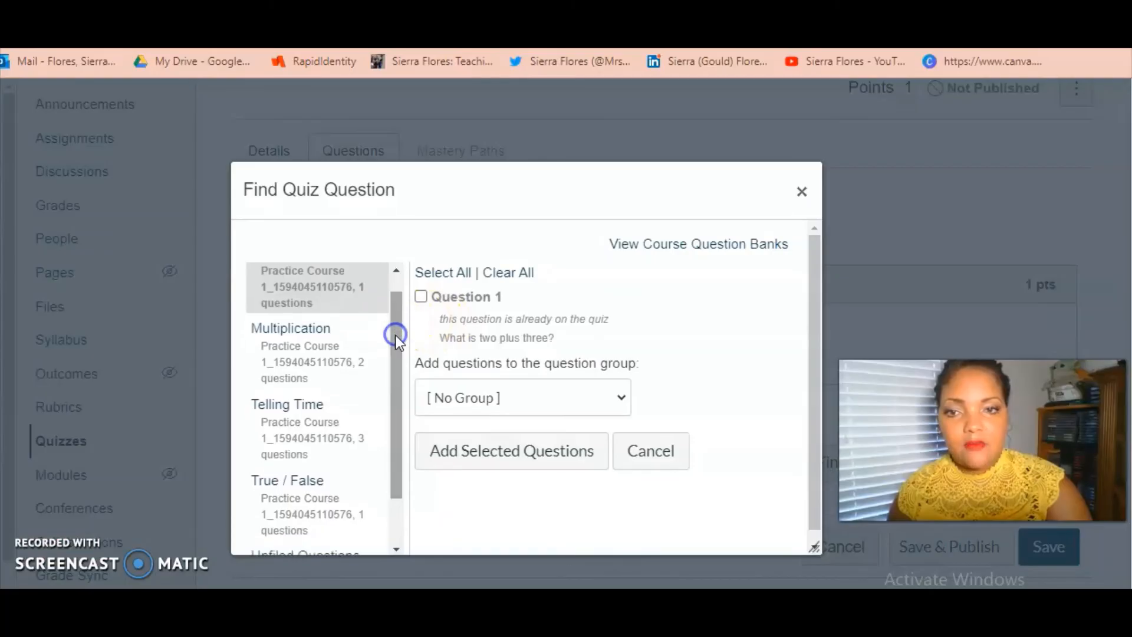
pyautogui.click(328, 329)
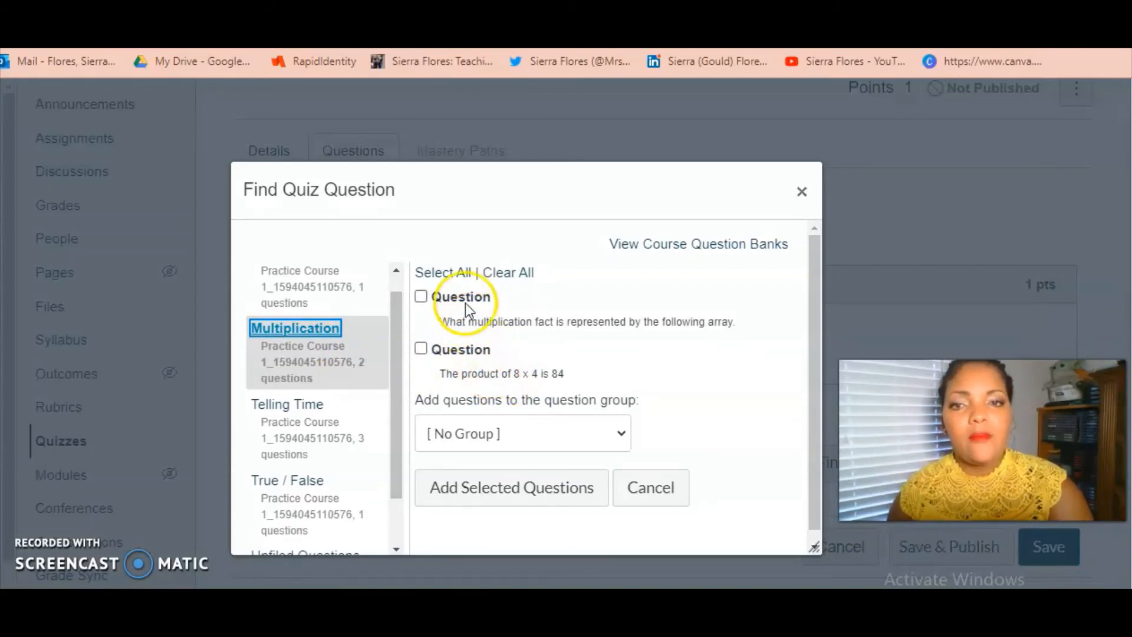
pyautogui.click(443, 272)
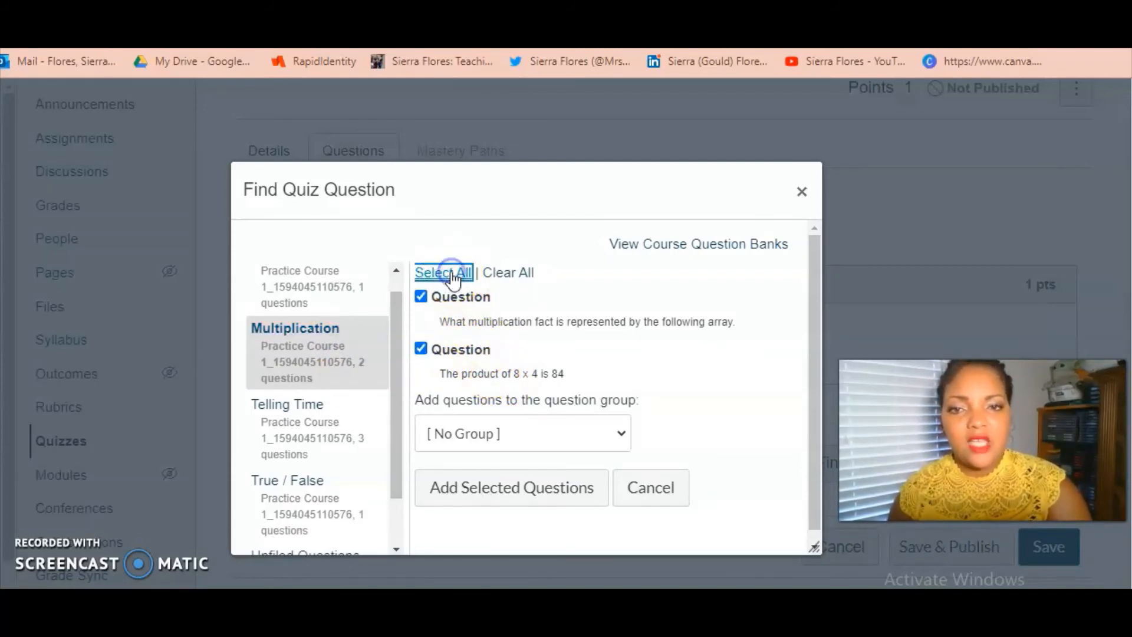
pyautogui.click(568, 494)
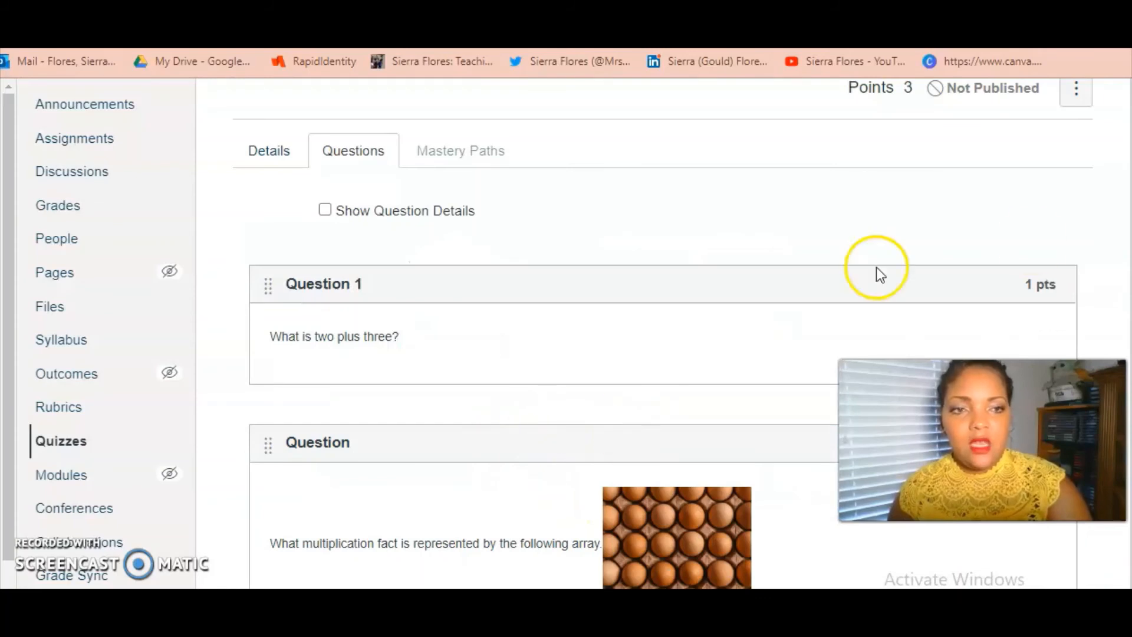
# Start a new question group named Telling Time that picks 2 questions
pyautogui.scroll(-5, 649, 333)
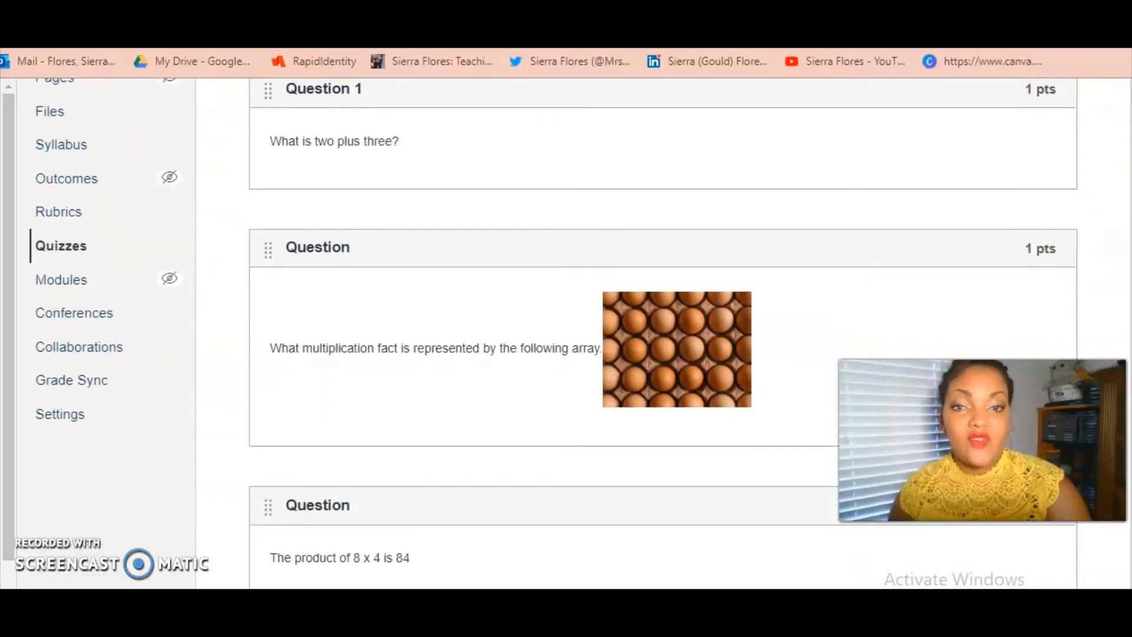
pyautogui.scroll(-1, 649, 333)
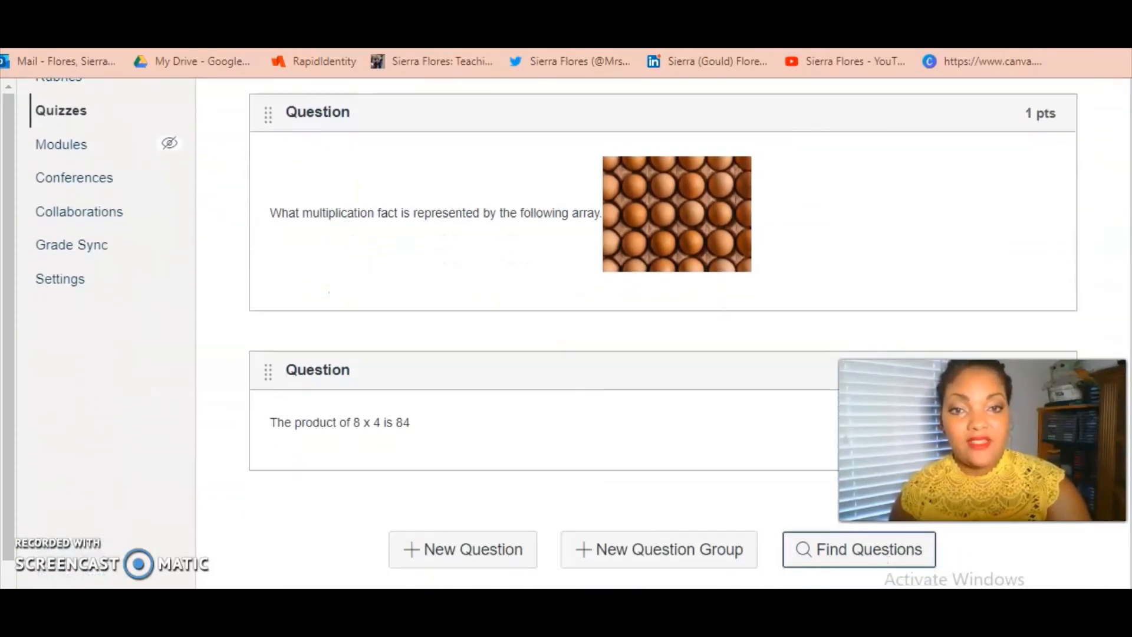
pyautogui.scroll(-1, 649, 333)
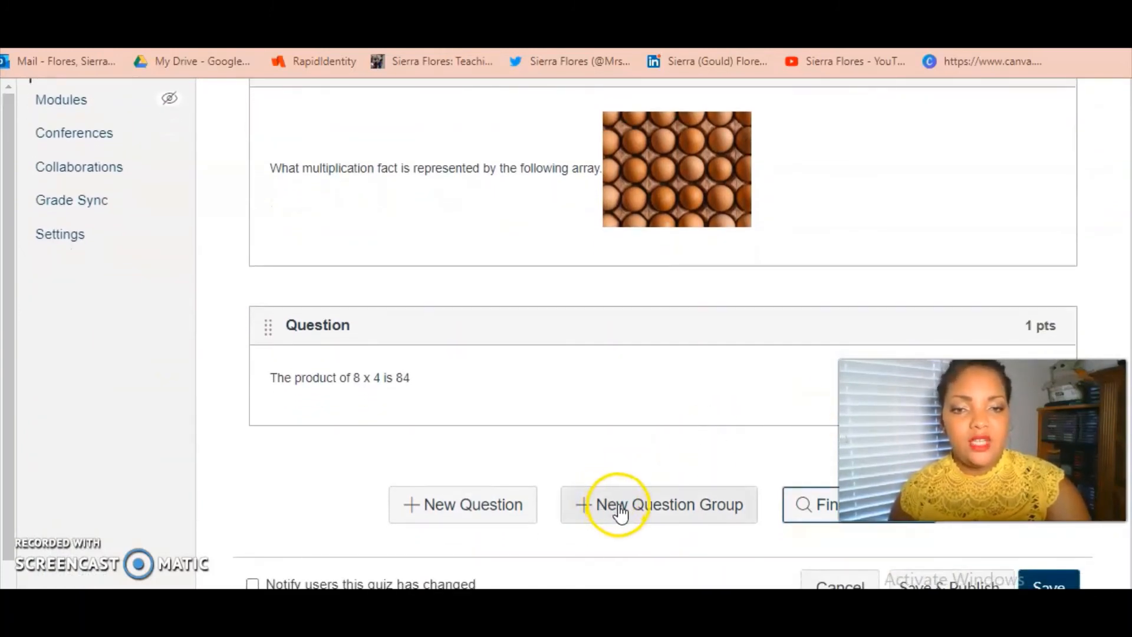
pyautogui.click(640, 518)
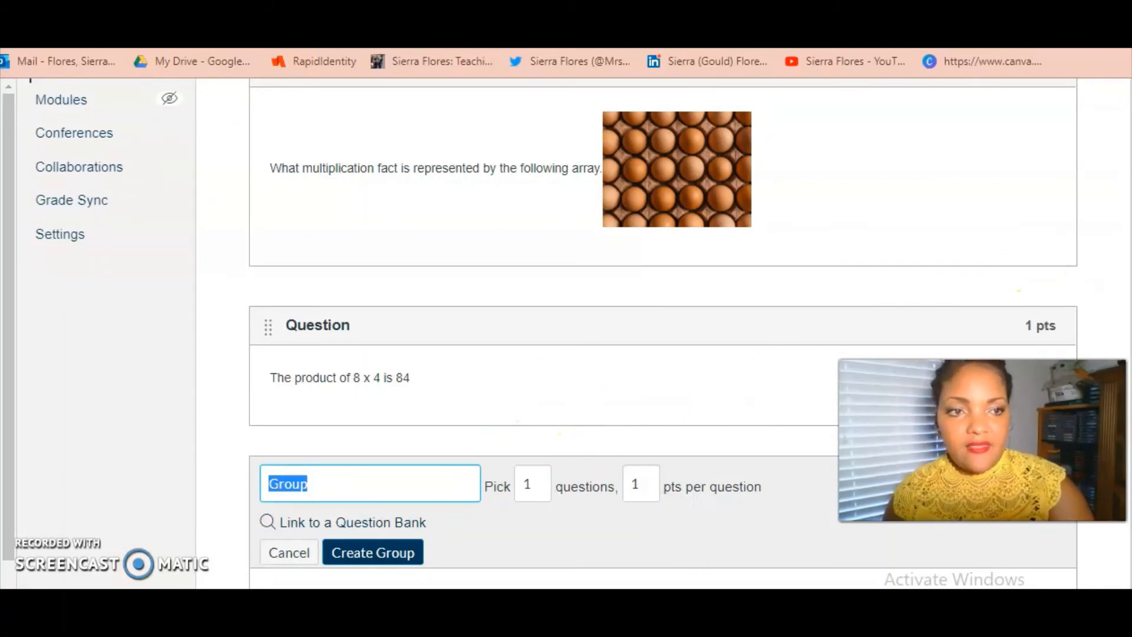
pyautogui.scroll(-3, 649, 330)
pyautogui.write('Telling Time')
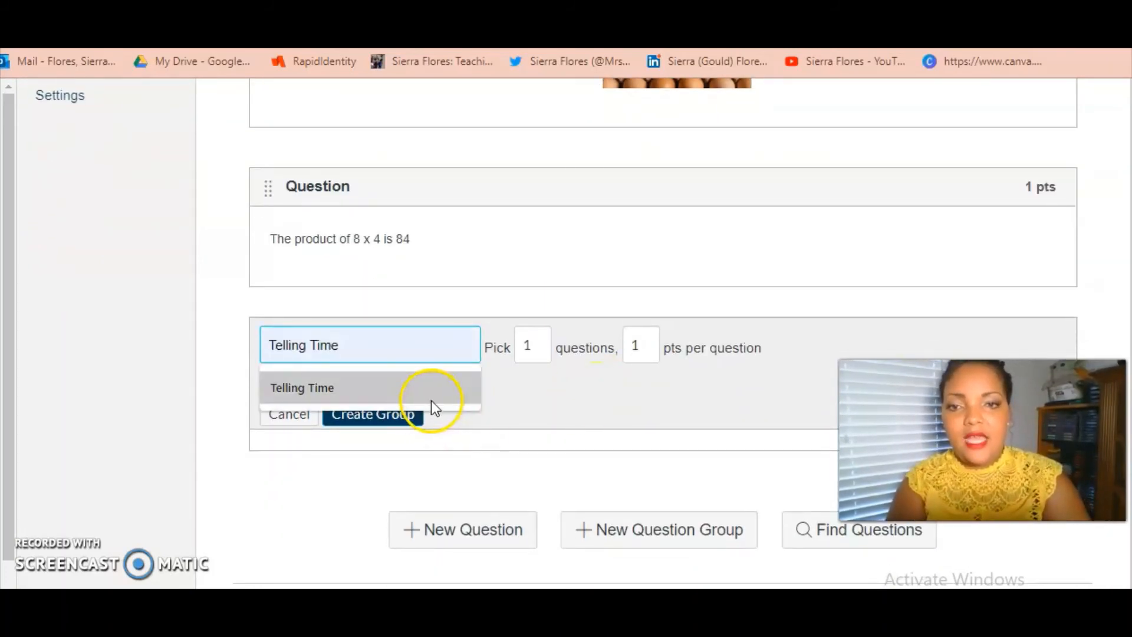
pyautogui.click(433, 400)
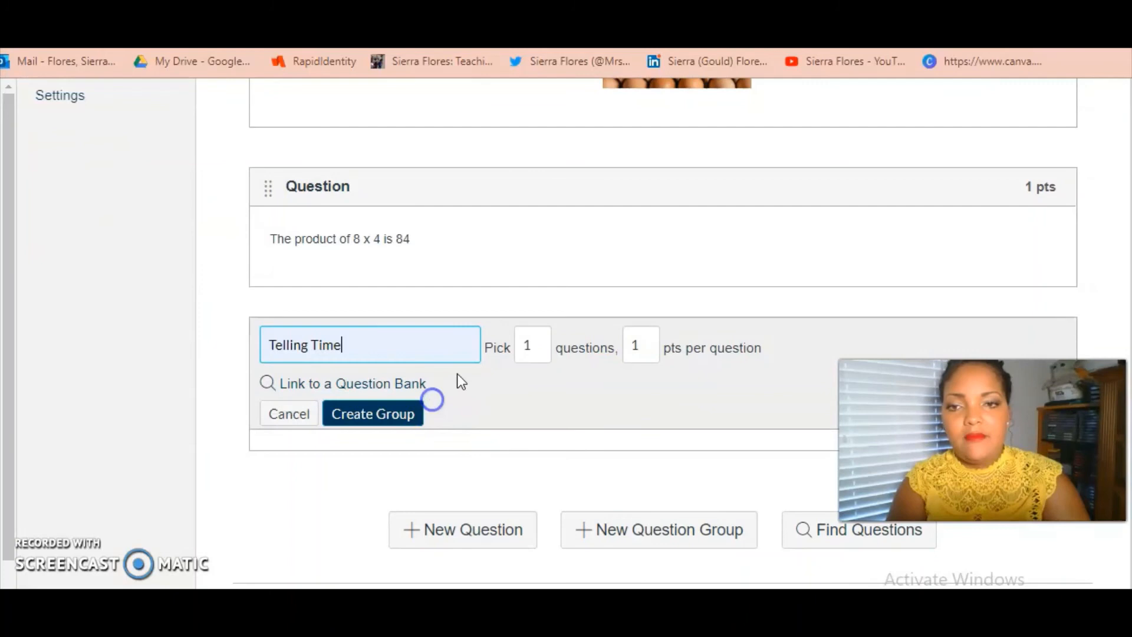
pyautogui.click(544, 353)
pyautogui.press('BackSpace')
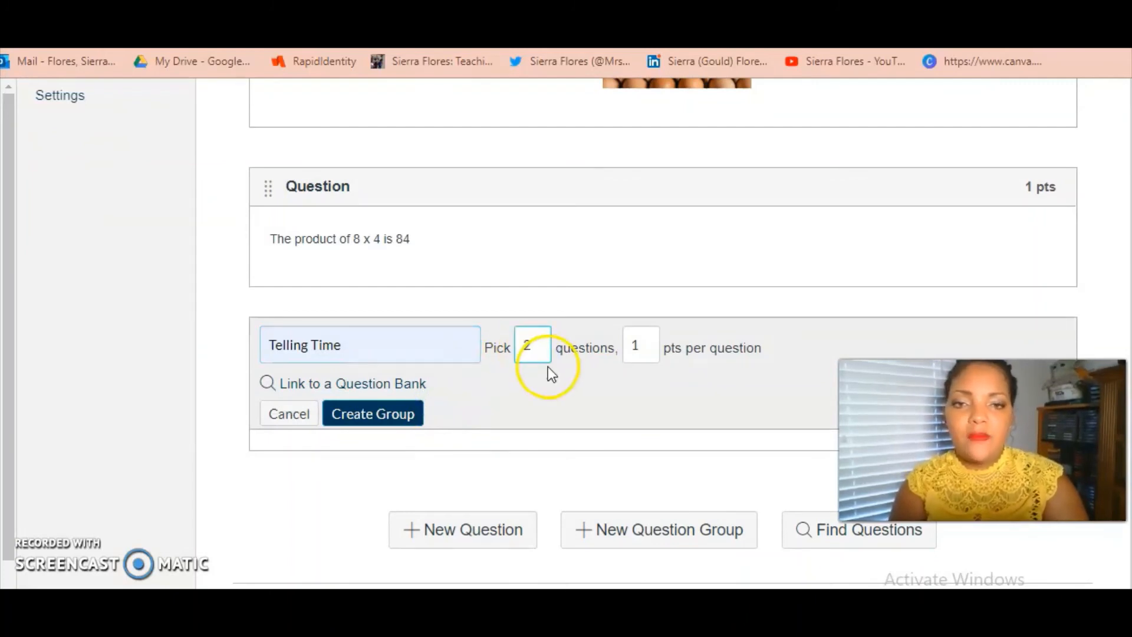
pyautogui.click(561, 373)
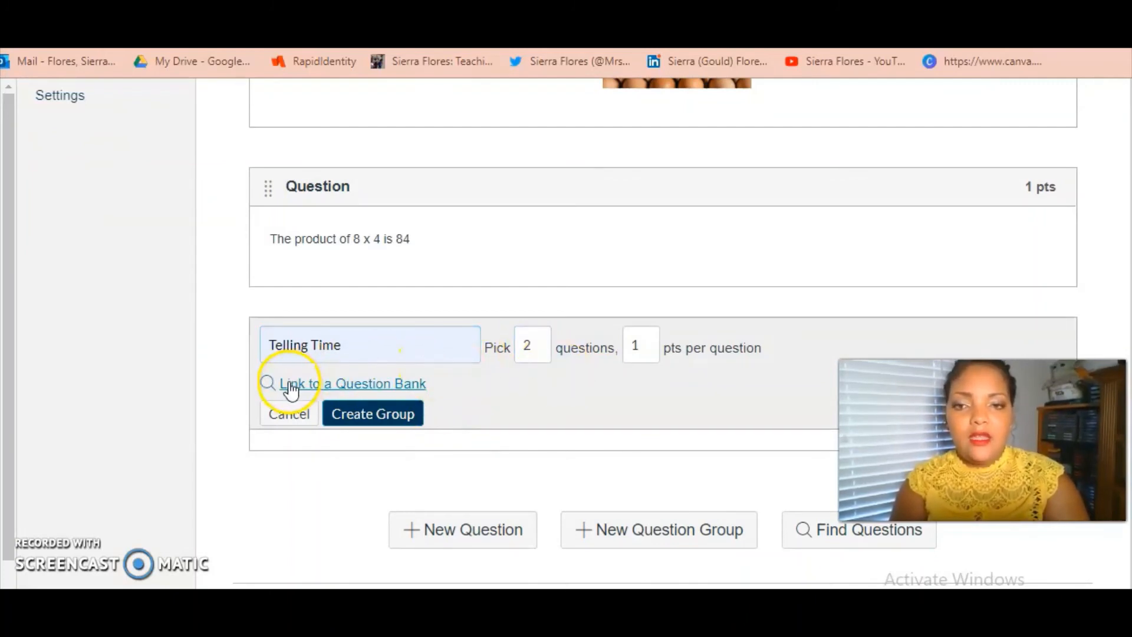
# Link the new question group to the Telling Time question bank and create the group
pyautogui.click(366, 384)
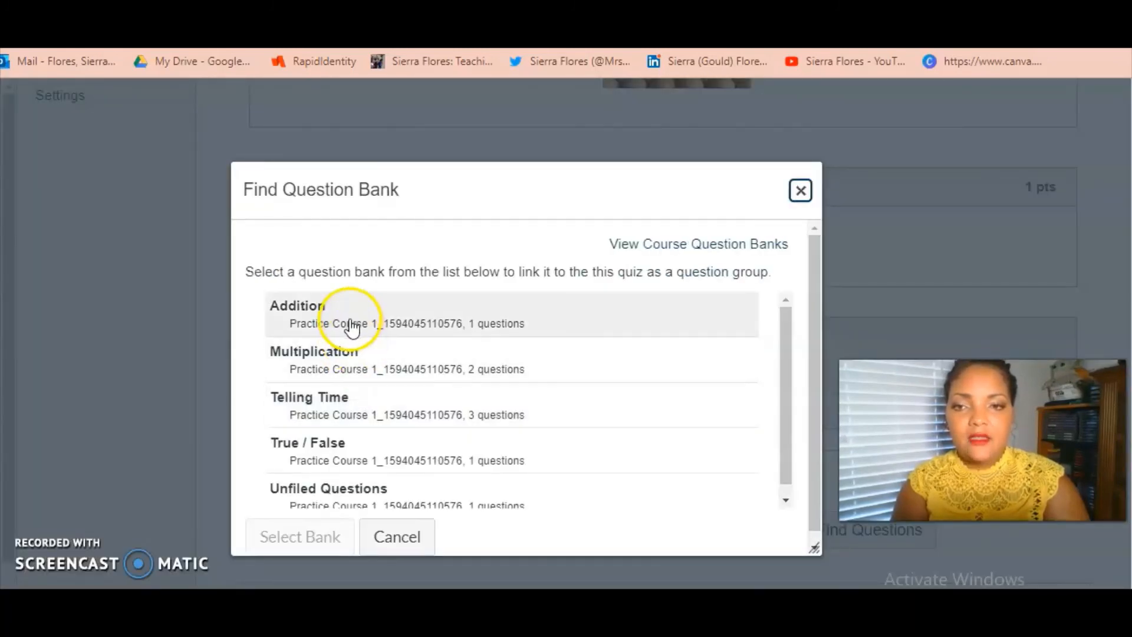
pyautogui.click(342, 398)
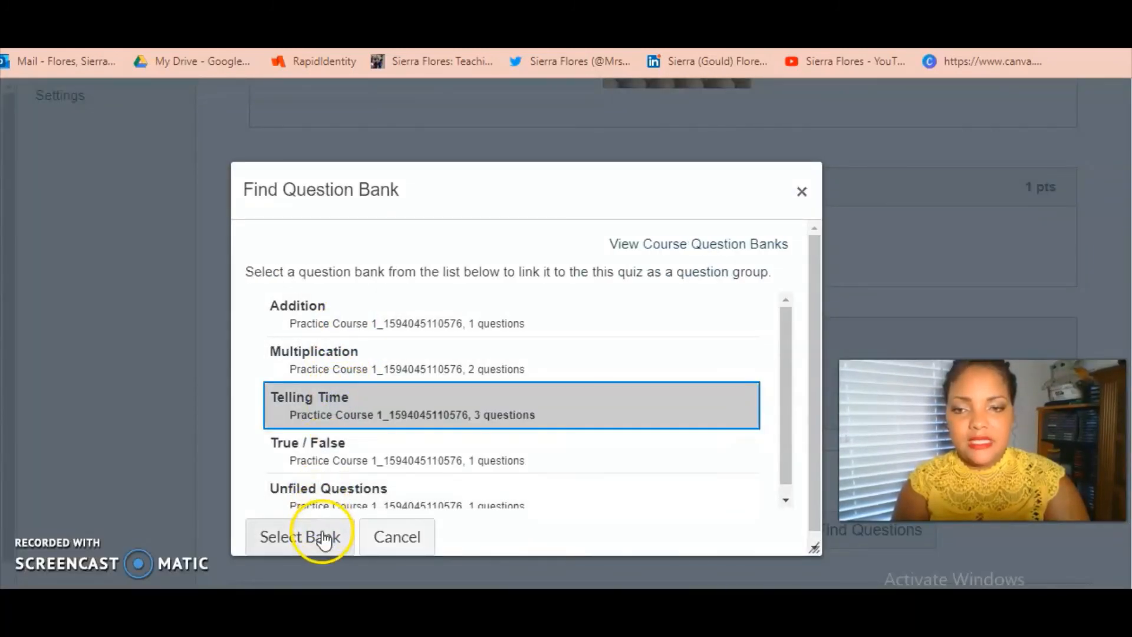
pyautogui.click(322, 533)
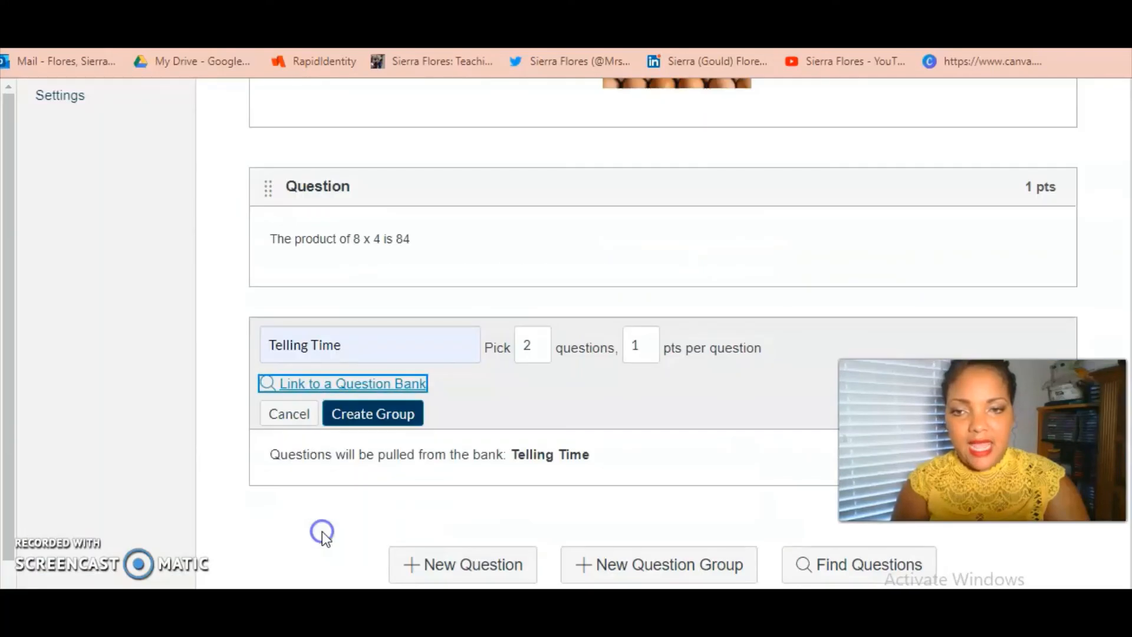
pyautogui.click(391, 417)
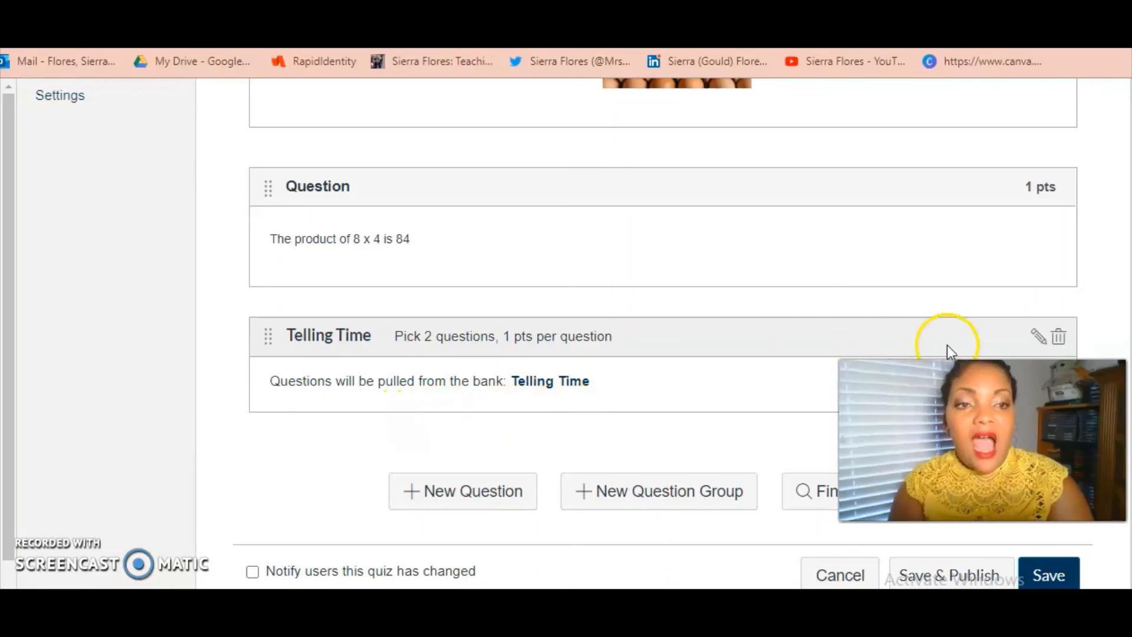
# Try to save and publish the quiz from its questions section
pyautogui.scroll(-1, 663, 334)
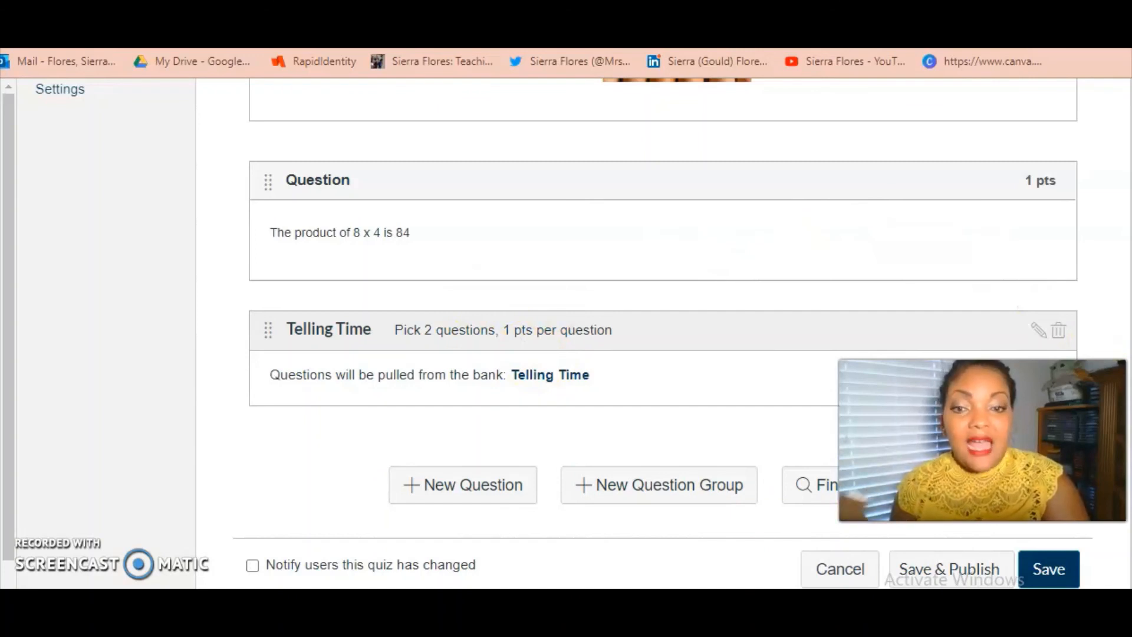
pyautogui.click(987, 567)
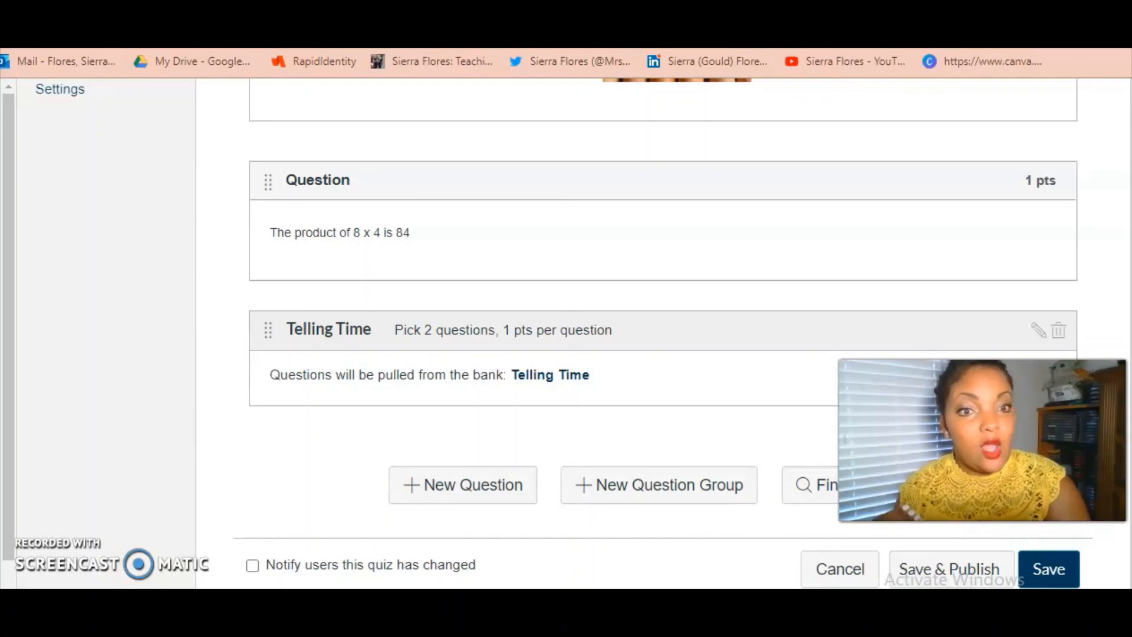
pyautogui.click(911, 569)
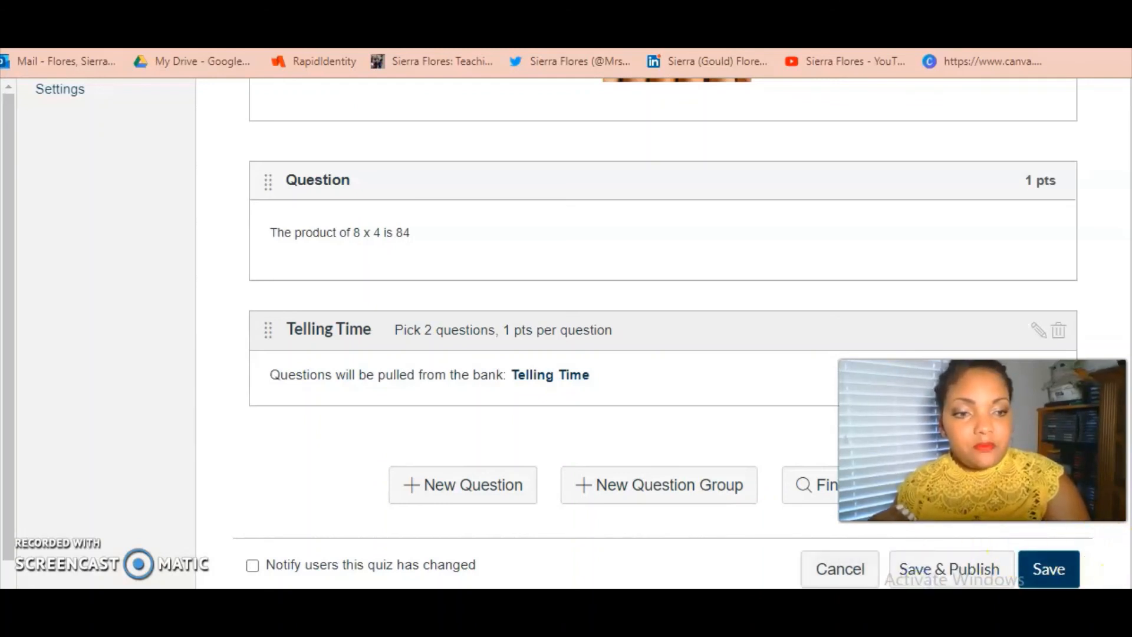
# Check the quiz title and settings in the quiz details, and try again to save and publish the quiz
pyautogui.scroll(9, 663, 333)
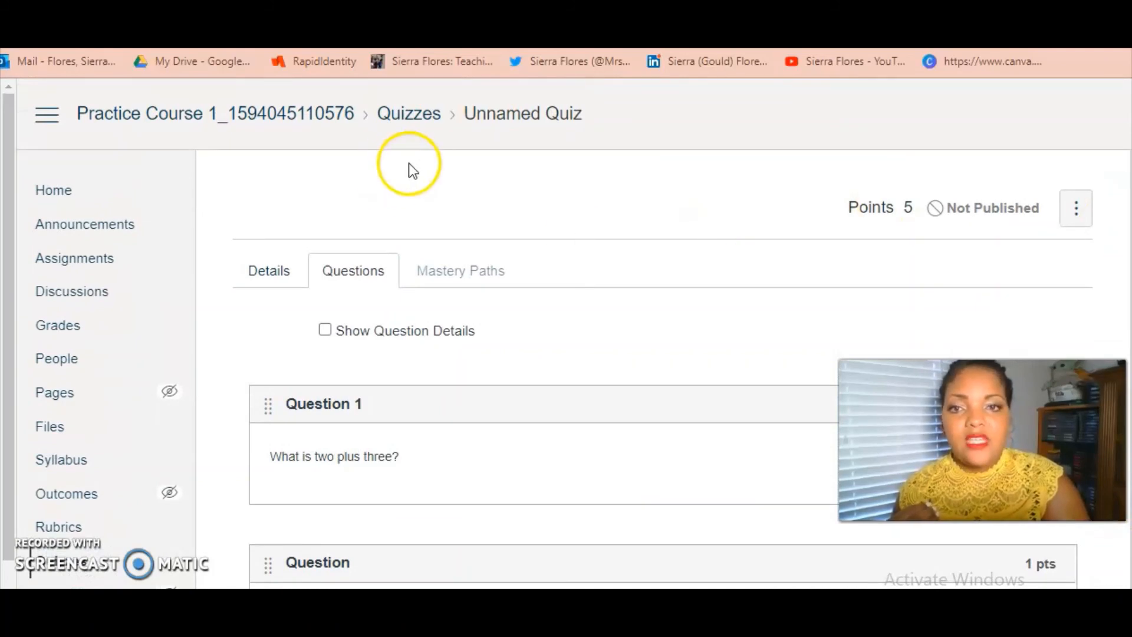
pyautogui.click(273, 274)
pyautogui.click(528, 335)
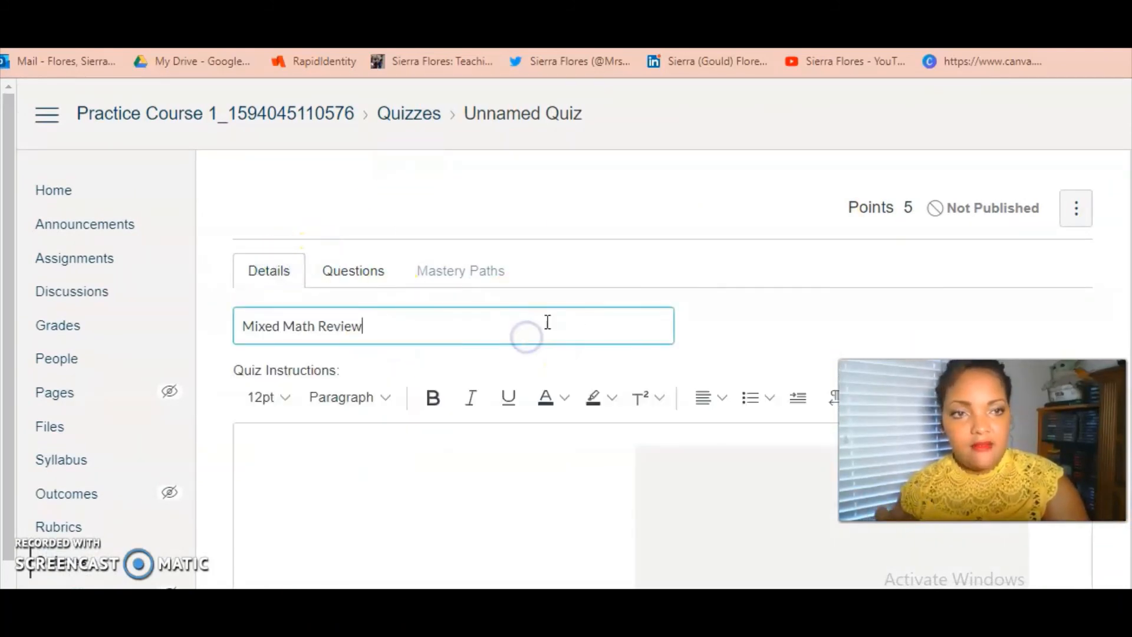
pyautogui.scroll(-20, 1120, 336)
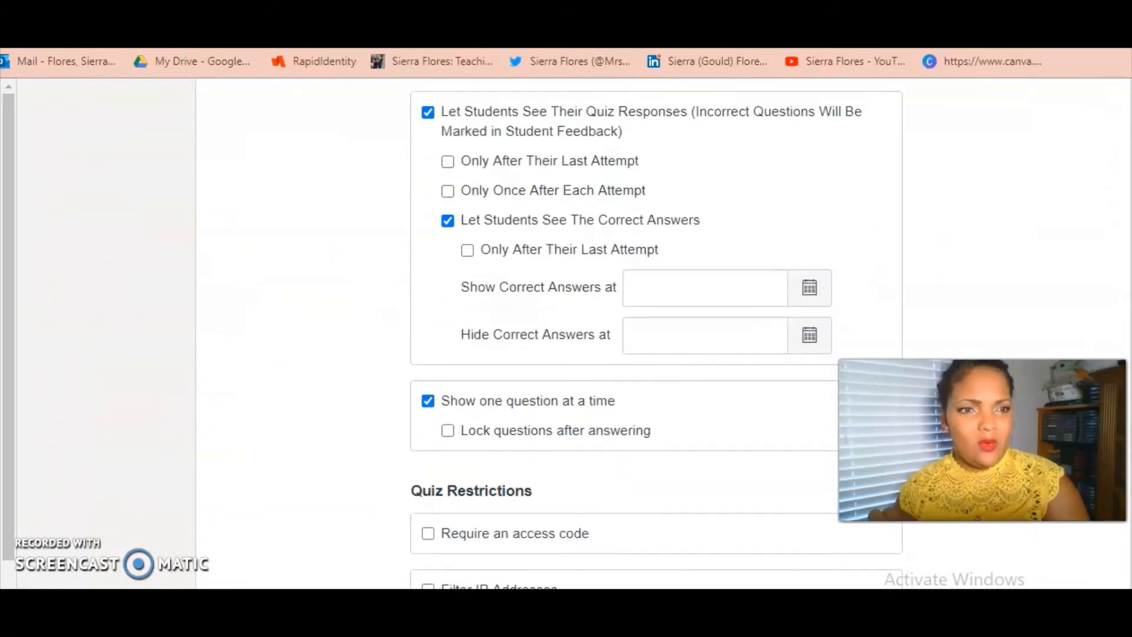
pyautogui.scroll(-2, 1111, 563)
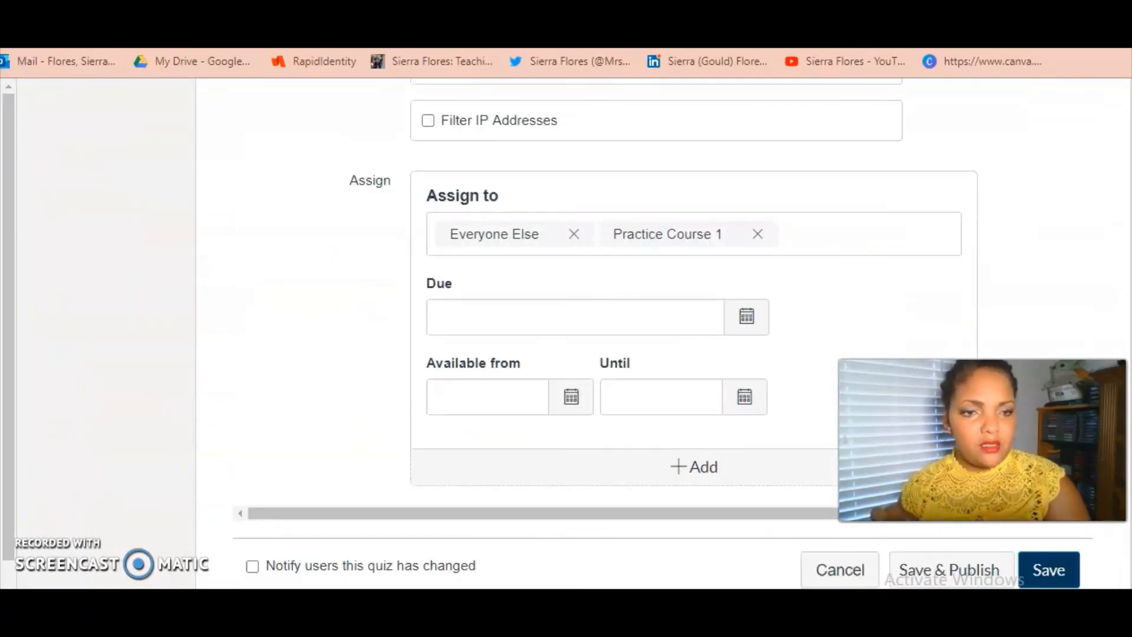
pyautogui.click(944, 567)
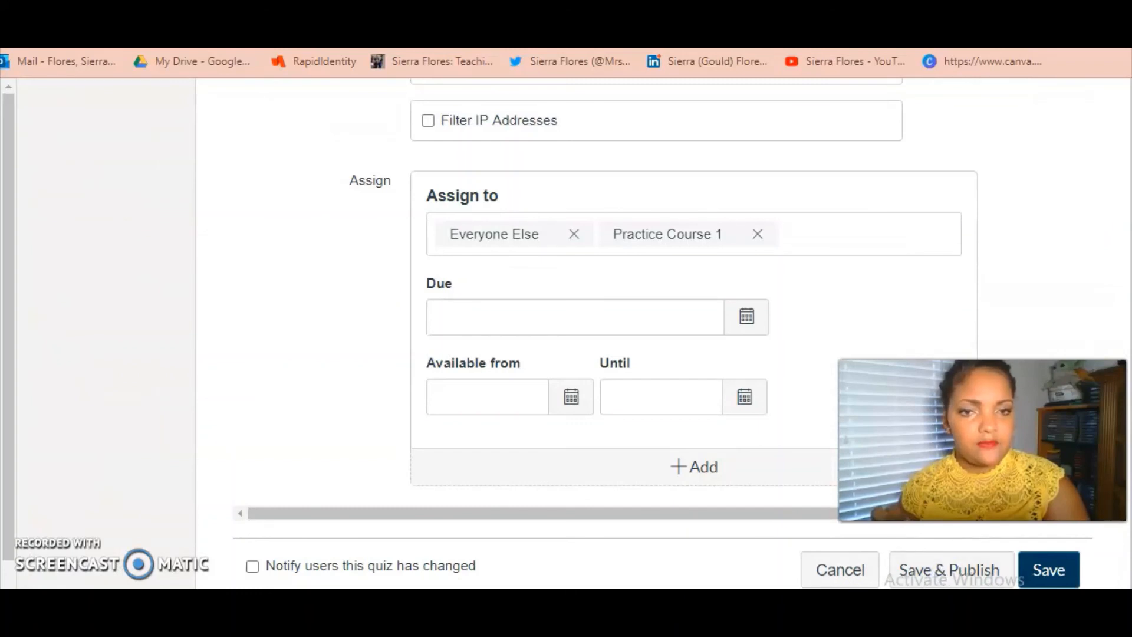
# Leave the quiz editor and return to the course's list of quizzes
pyautogui.scroll(20, 663, 333)
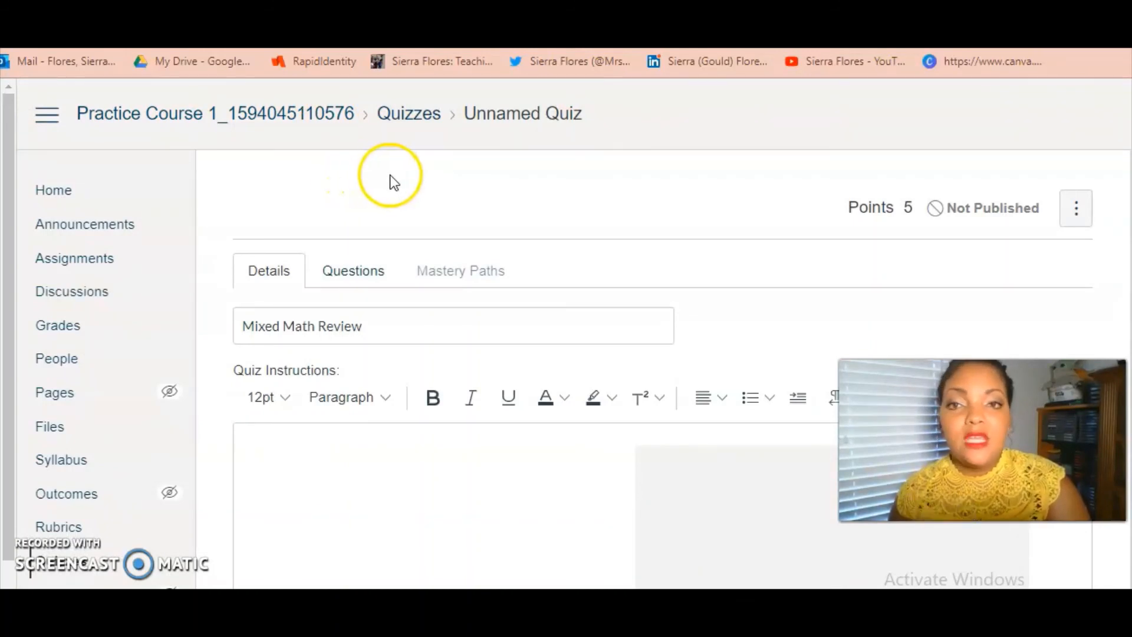
pyautogui.click(407, 118)
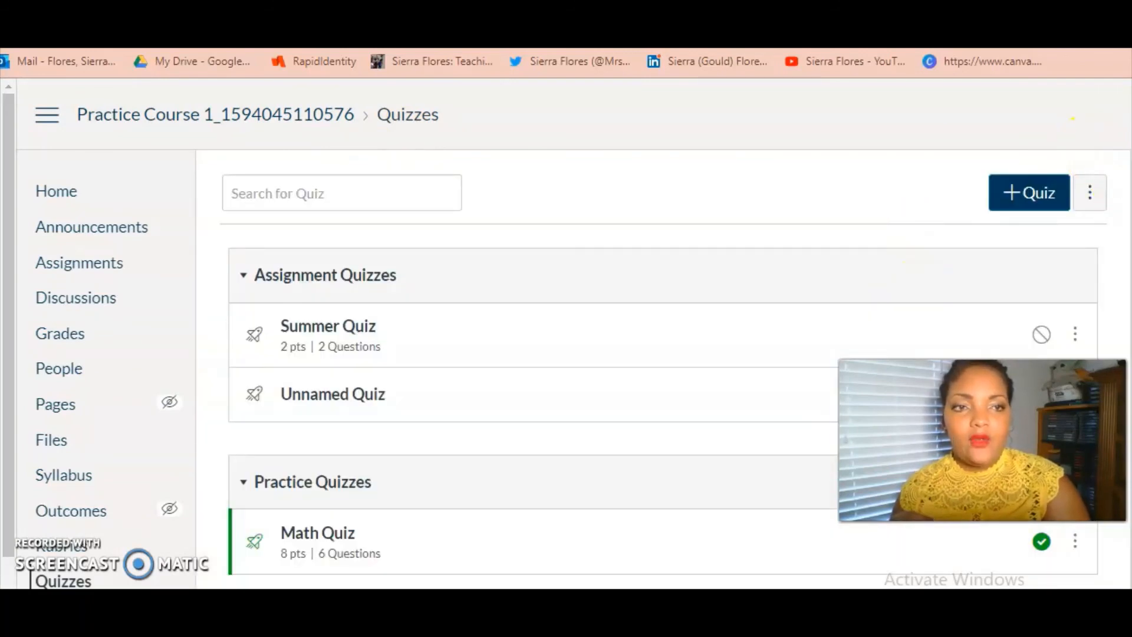
pyautogui.scroll(-1, 574, 343)
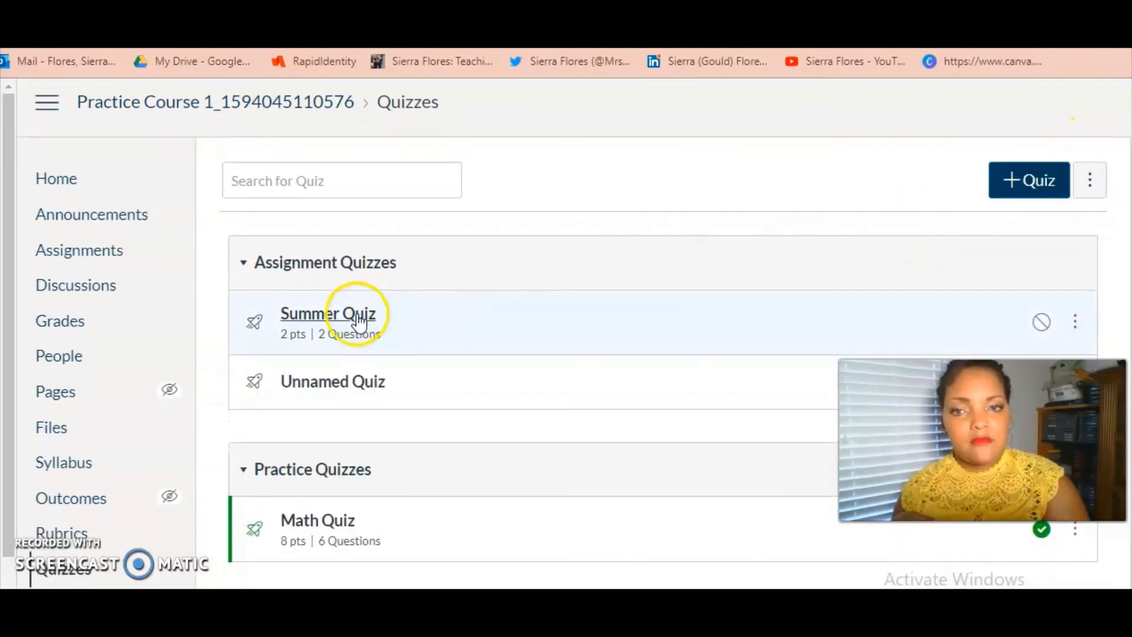